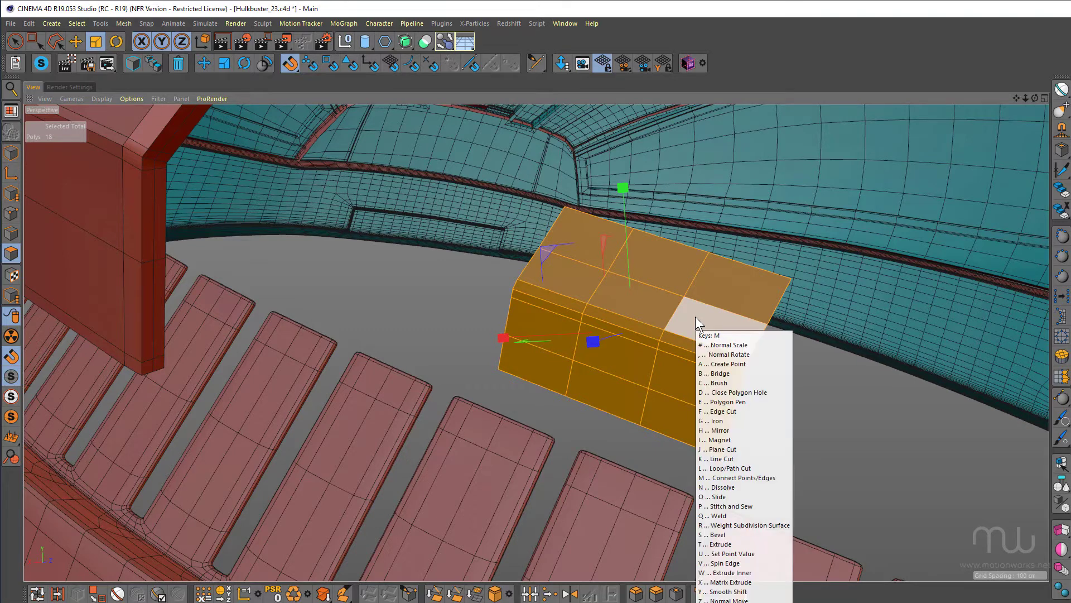
# Inset the 18 selected corner polygons with Extrude Inner and delete the inner faces to leave a narrow border
pyautogui.press('w')
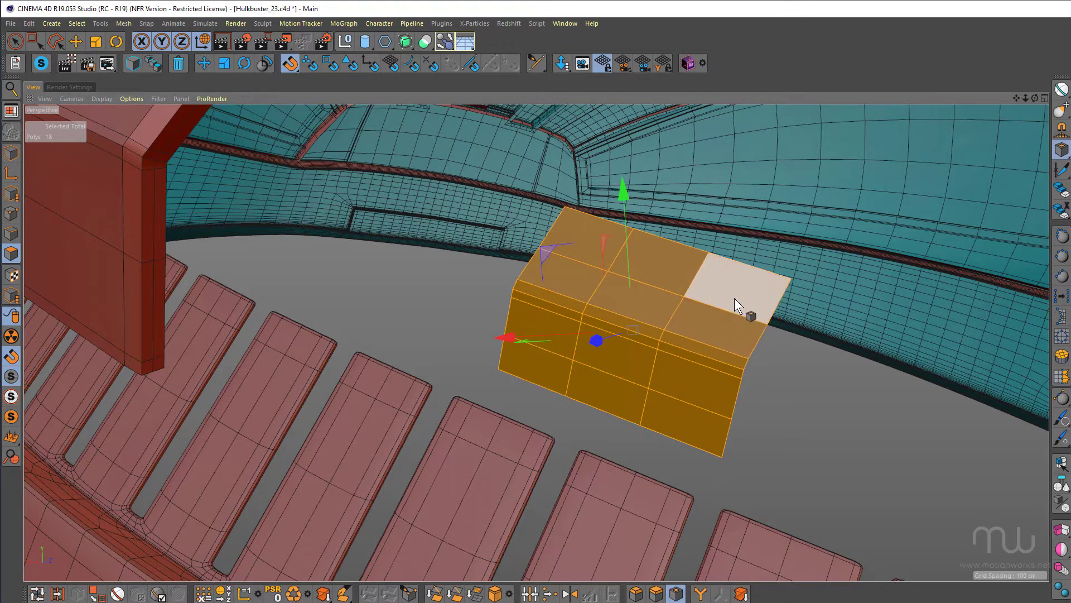
pyautogui.moveTo(734, 298); pyautogui.dragTo(787, 297)
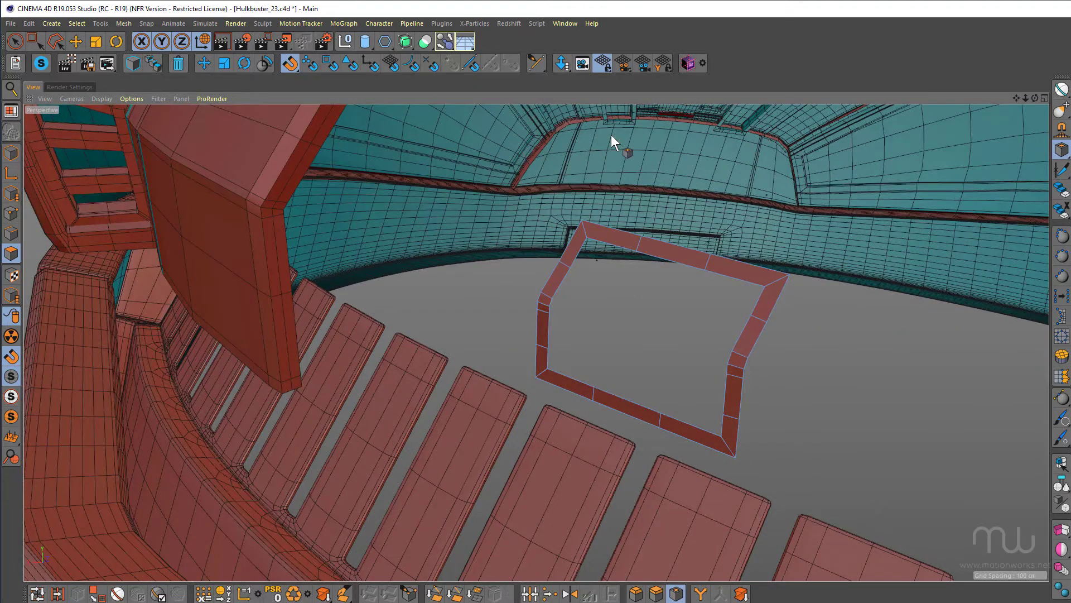
# Reshape the border's inner edge loop into a circle and scale it down to fit inside the piece
pyautogui.press('u')
pyautogui.press('l')
pyautogui.press('Return')
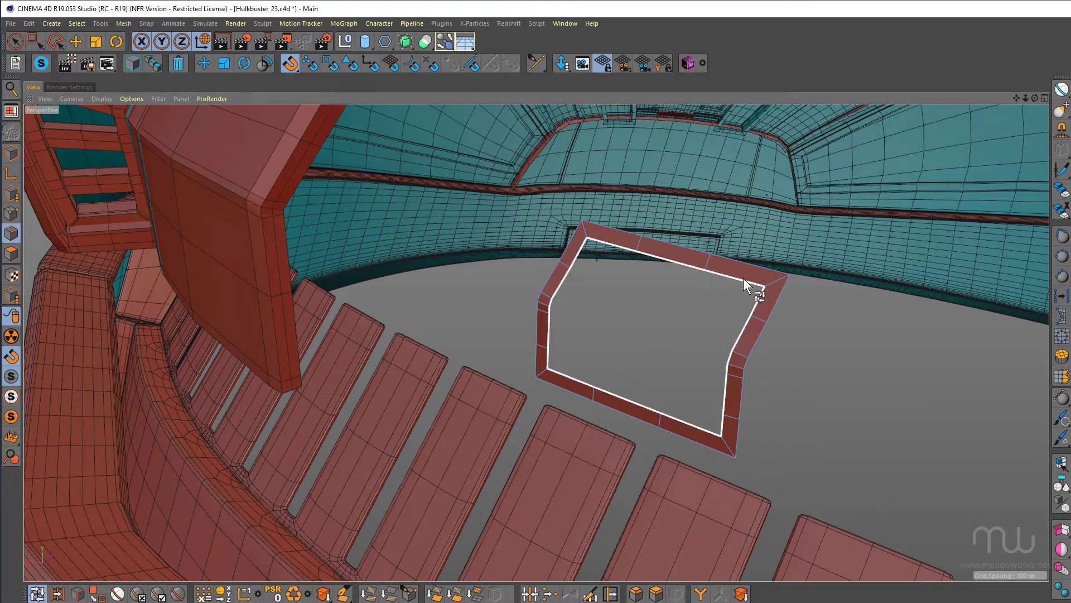
pyautogui.click(743, 277)
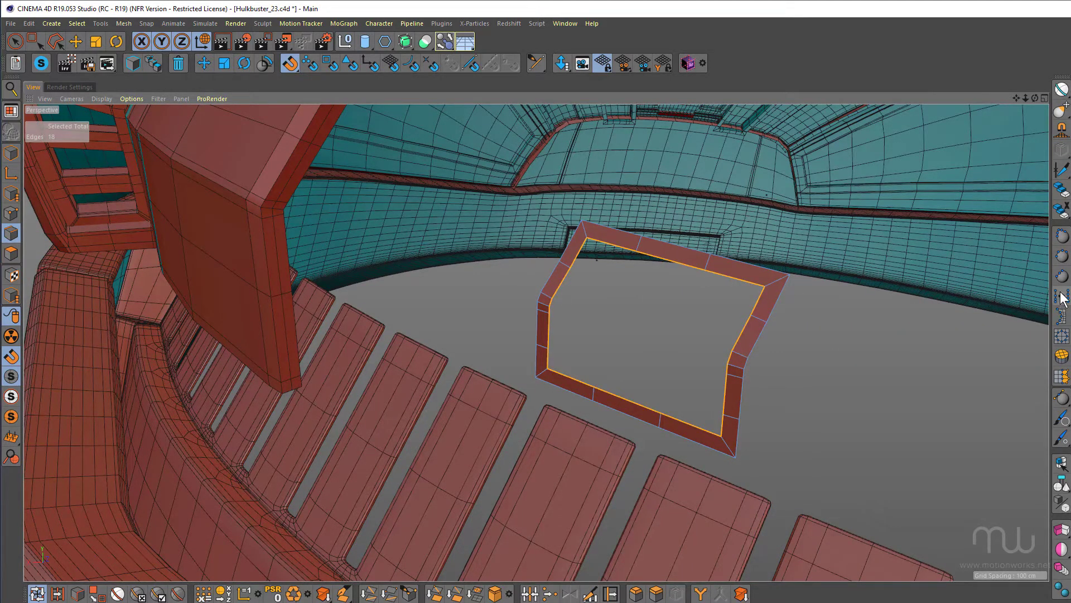
pyautogui.click(1064, 338)
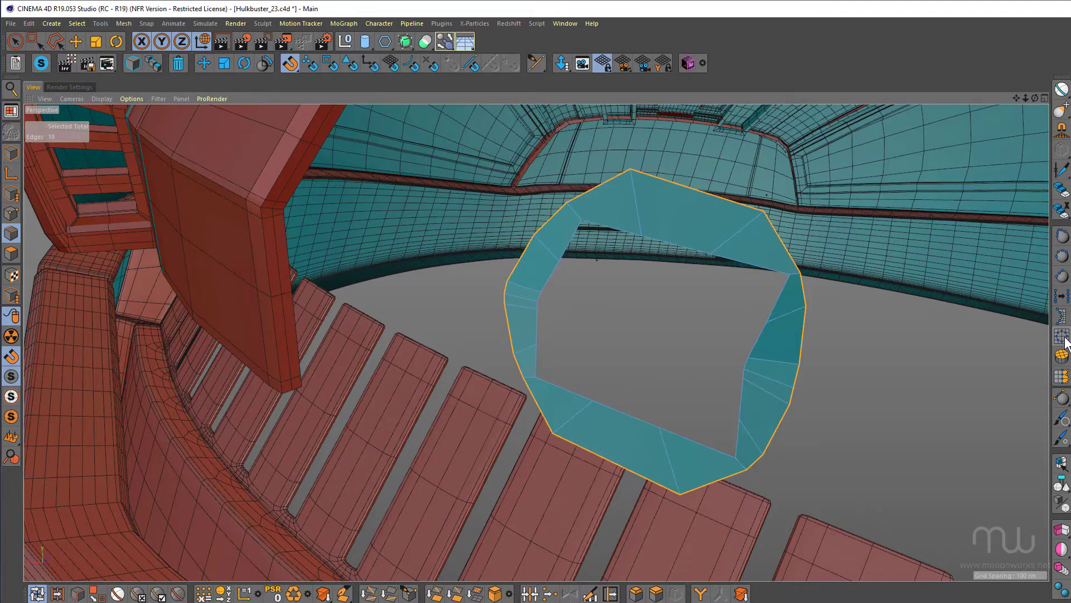
pyautogui.moveTo(936, 295); pyautogui.dragTo(783, 433)
pyautogui.press('space')
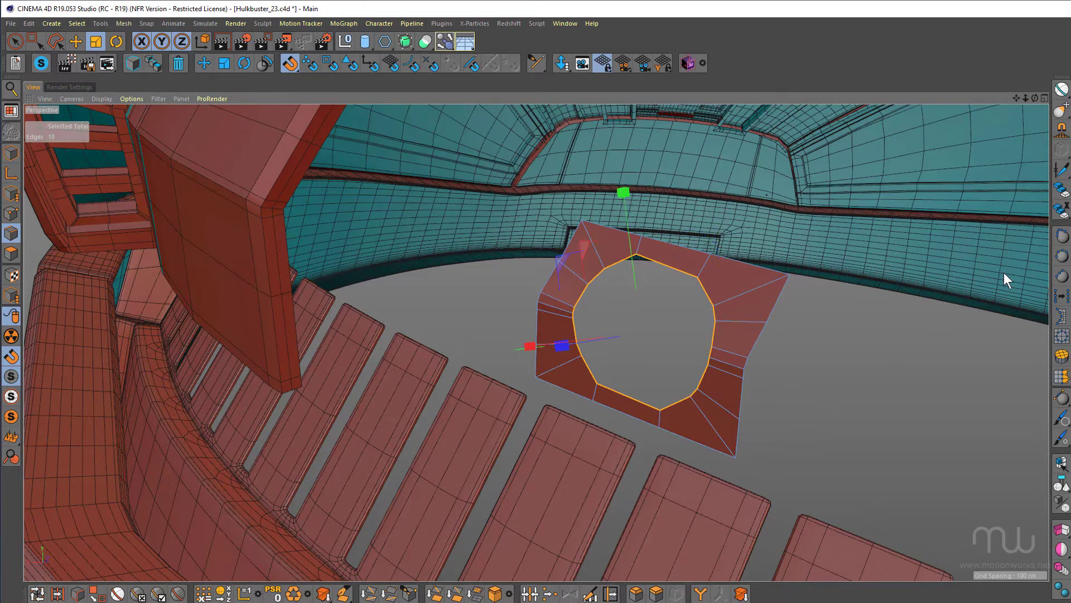
# Even out the hole's edge loop, make it circular again and scale it to about 69%
pyautogui.click(1063, 298)
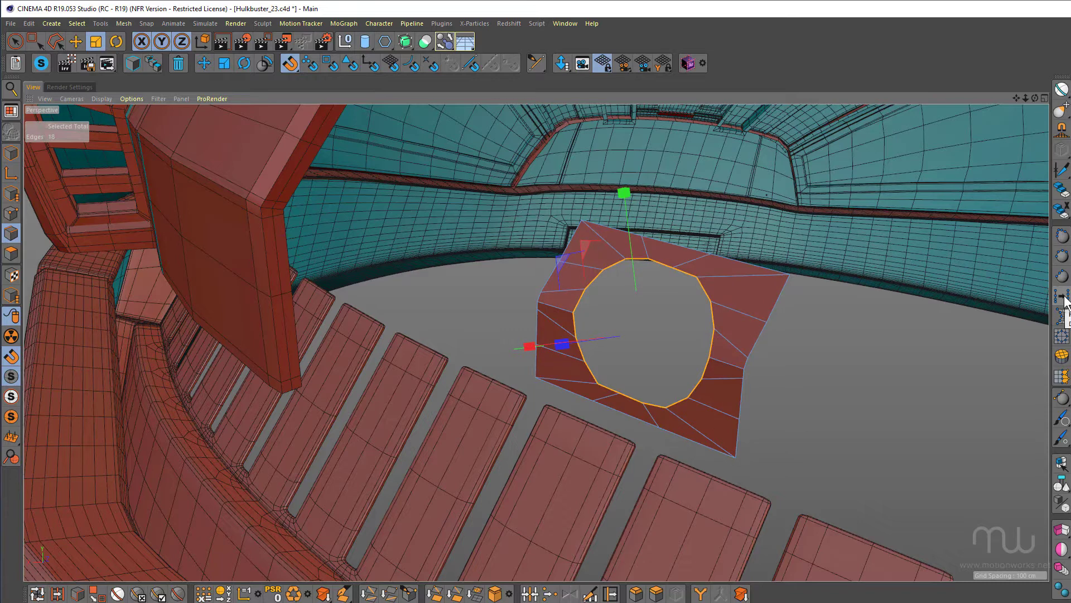
pyautogui.click(1062, 337)
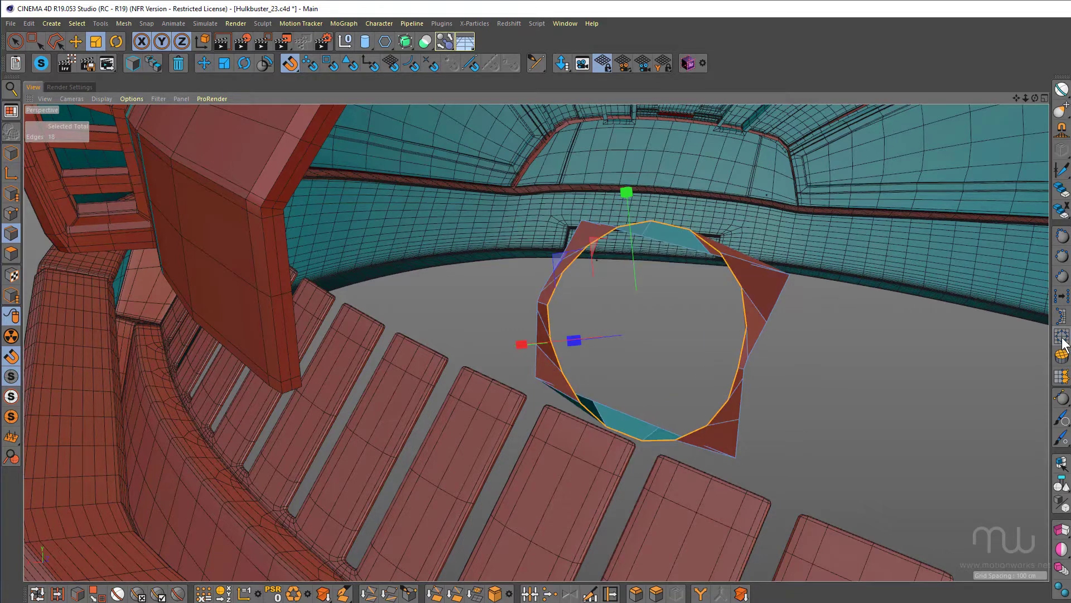
pyautogui.moveTo(992, 326); pyautogui.dragTo(892, 406)
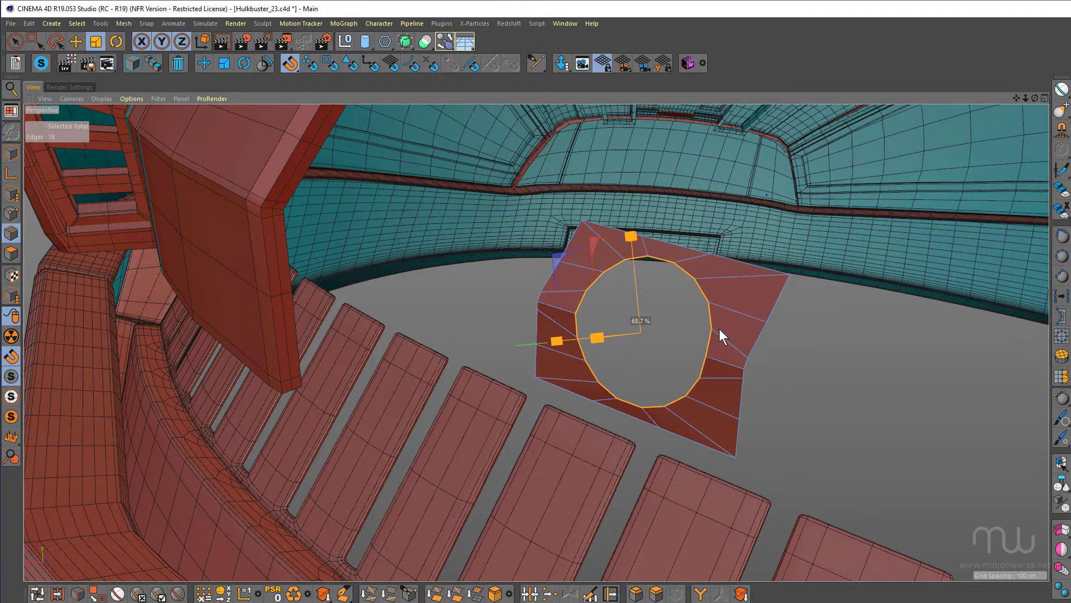
pyautogui.keyDown('alt'); pyautogui.moveTo(718, 329); pyautogui.dragTo(749, 310); pyautogui.keyUp('alt')
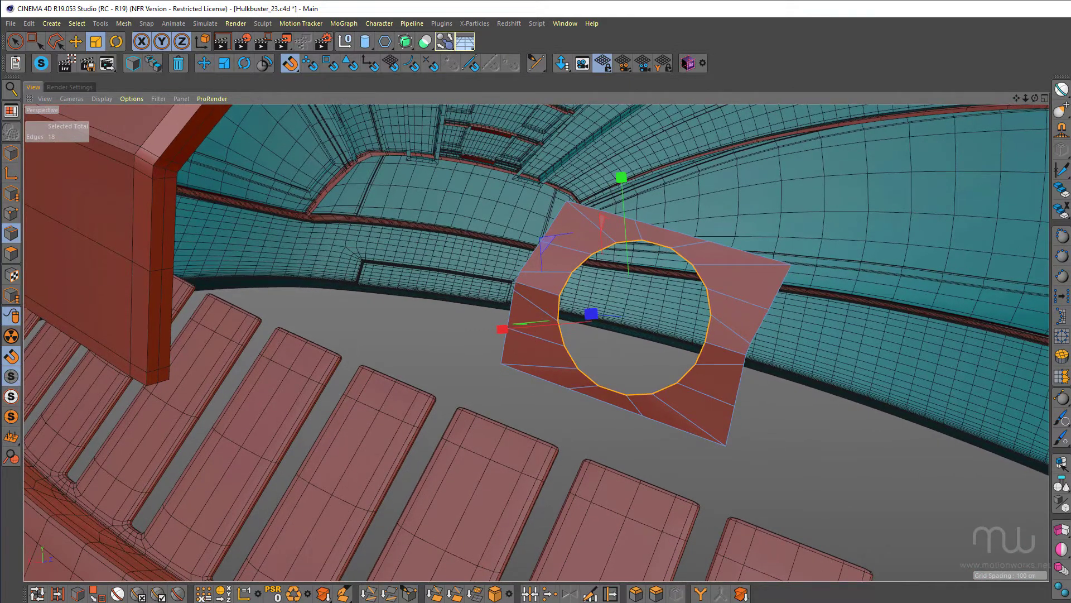
# Hide the piece with the hole, split the full panel's matching 18 polygons into a separate patch and delete them from the panel
pyautogui.hotkey('ctrl', 'z')
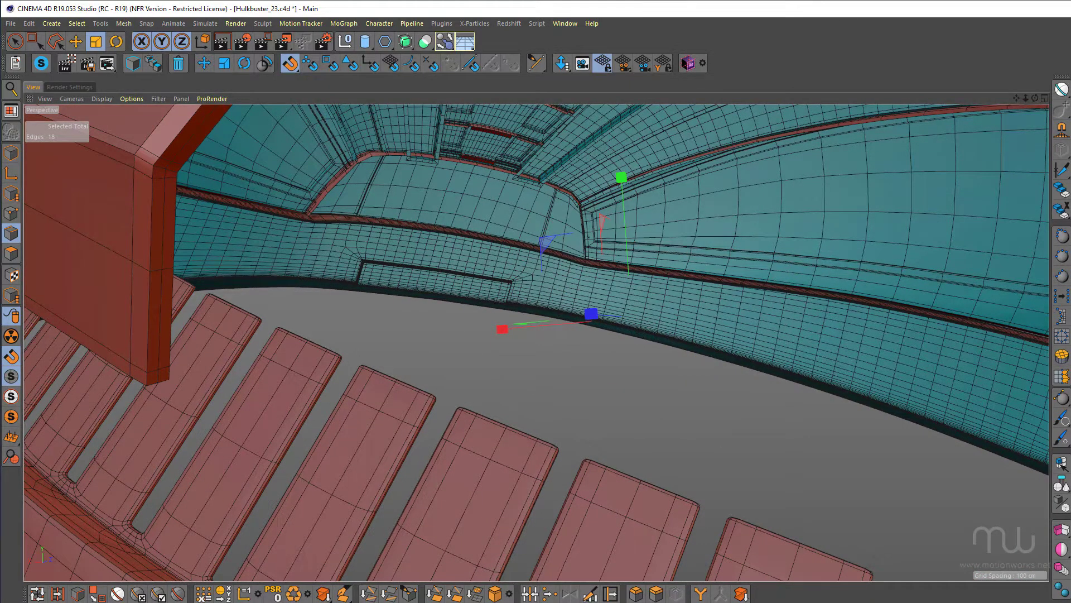
pyautogui.hotkey('ctrl', 'z')
pyautogui.hotkey('ctrl', 'z')
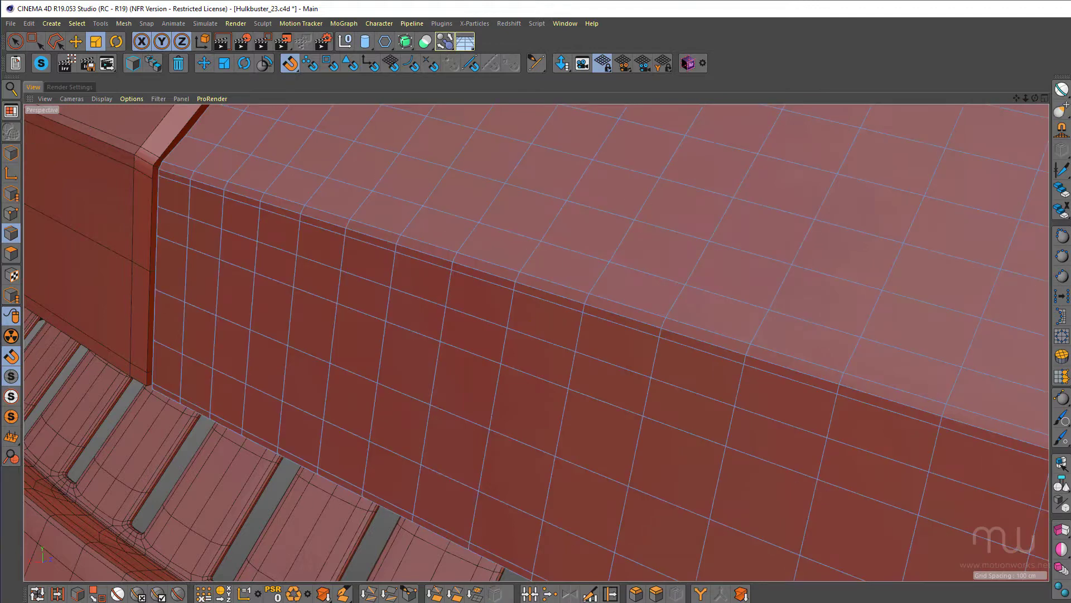
pyautogui.click(11, 253)
pyautogui.hotkey('ctrl', 'z')
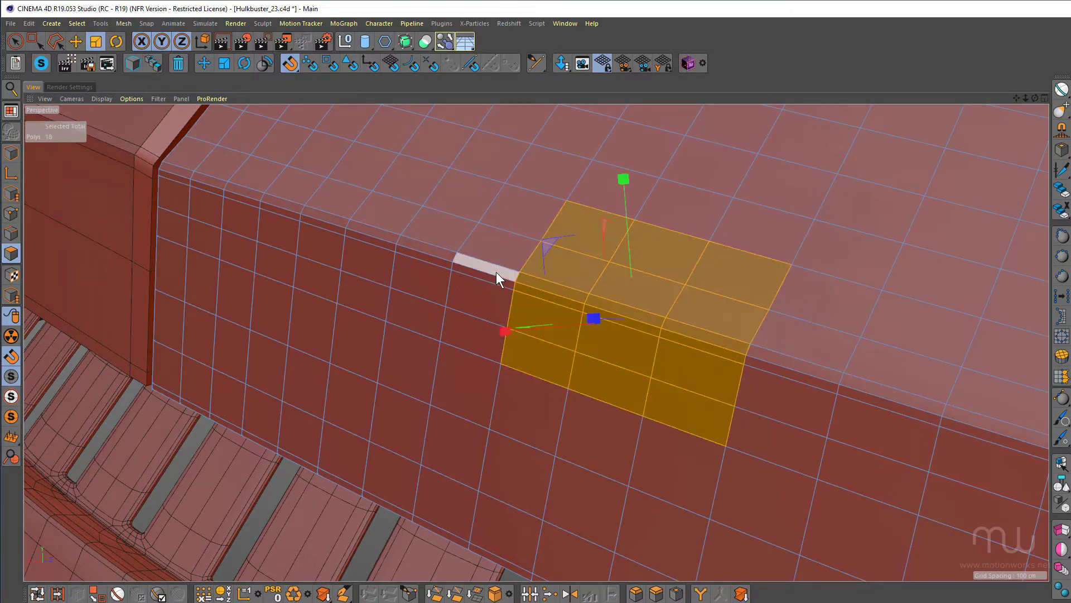
pyautogui.press('u')
pyautogui.press('p')
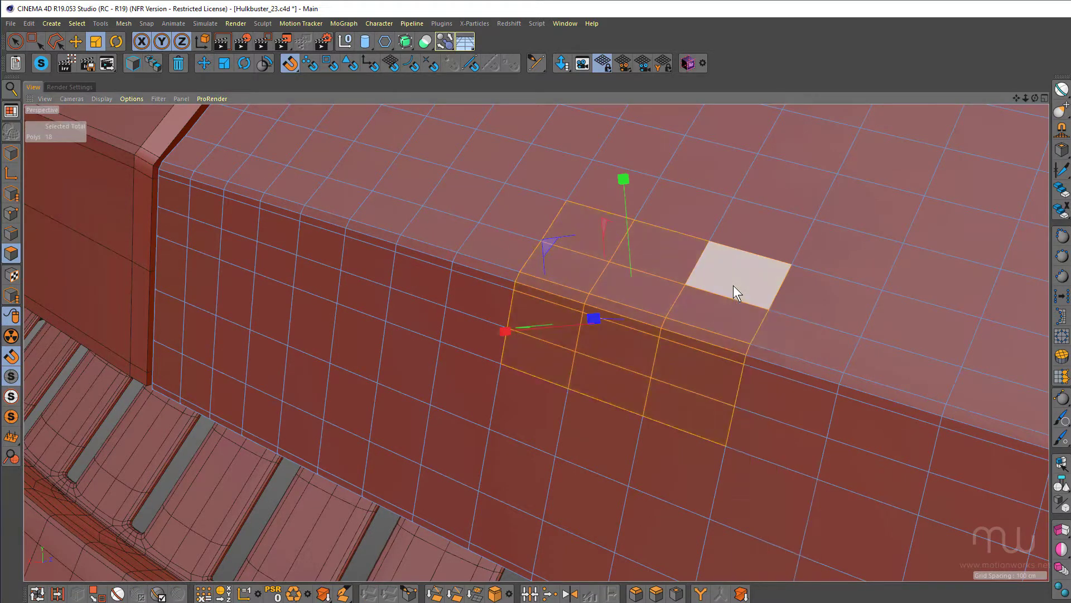
pyautogui.press('Delete')
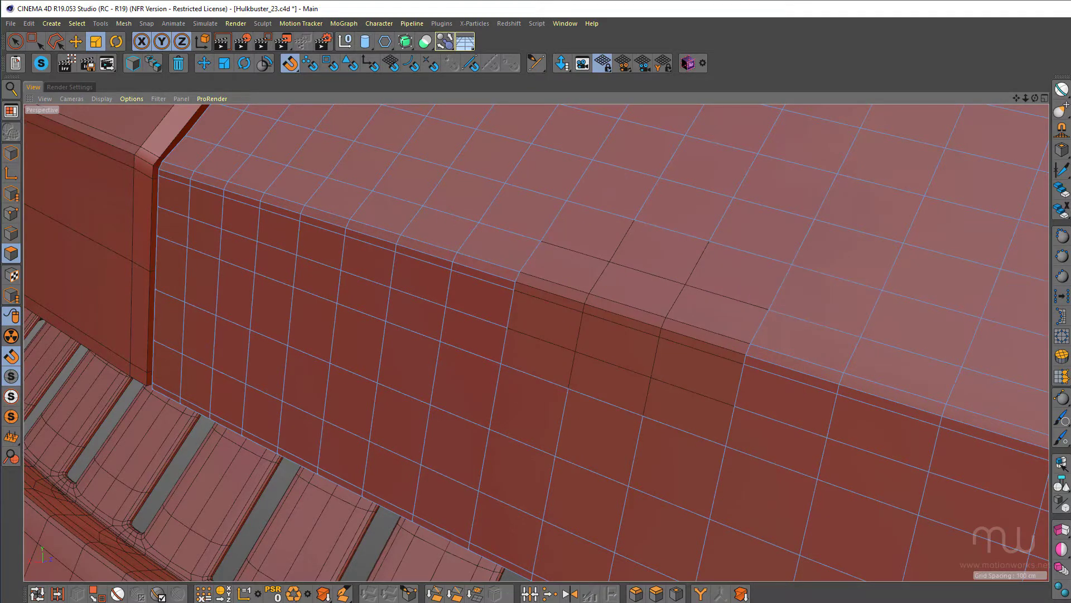
# Isolate the split-off patch together with the circular-hole piece and conform the hole piece to the patch's bent surface
pyautogui.hotkey('ctrl', 'z')
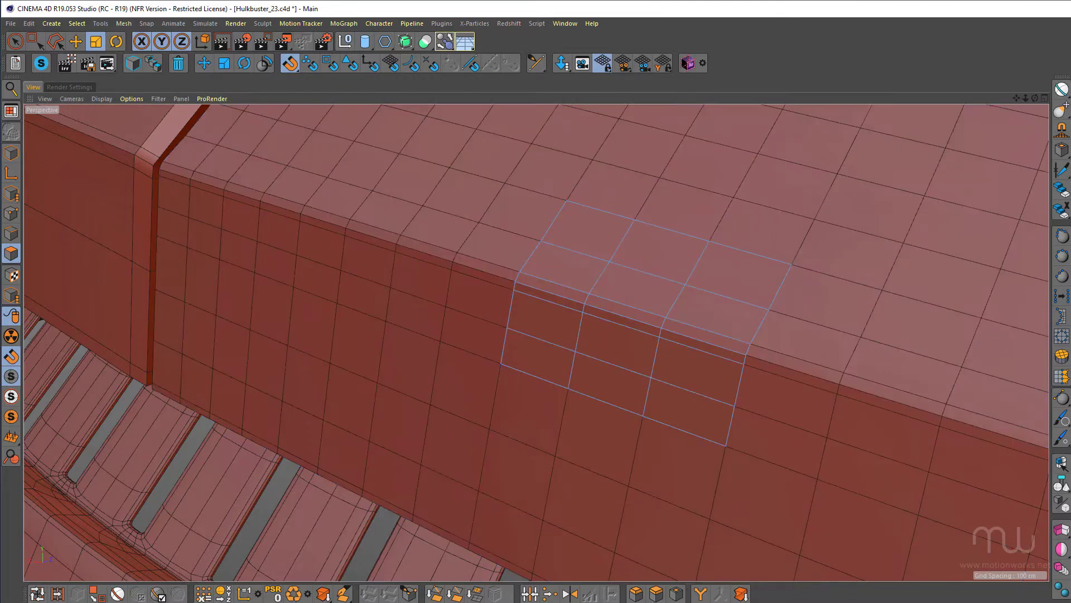
pyautogui.hotkey('ctrl', 'z')
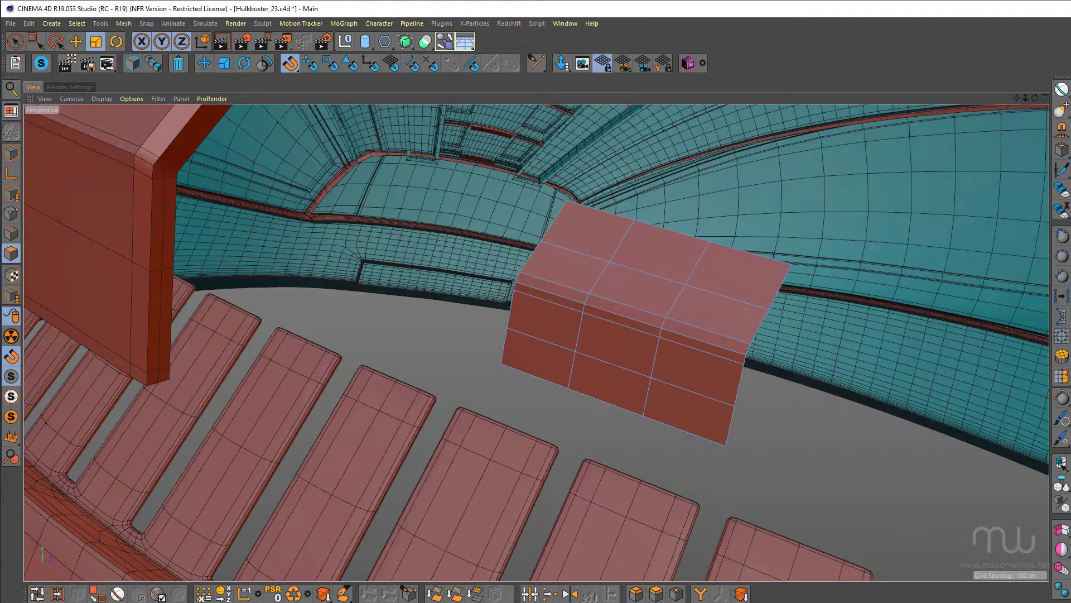
pyautogui.click(1062, 110)
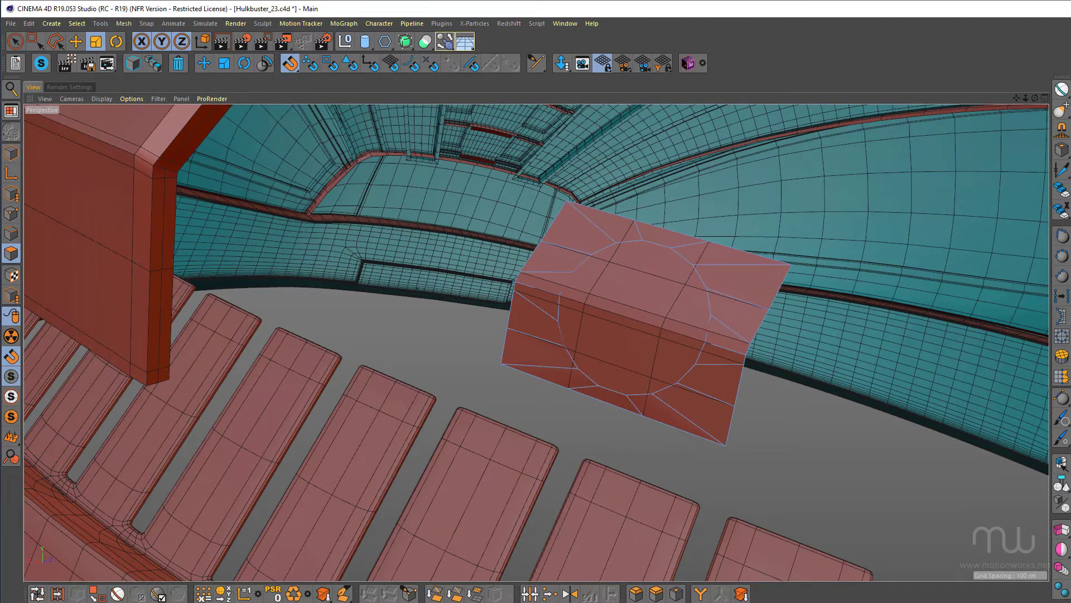
pyautogui.keyDown('alt'); pyautogui.moveTo(620, 306); pyautogui.dragTo(704, 283); pyautogui.keyUp('alt')
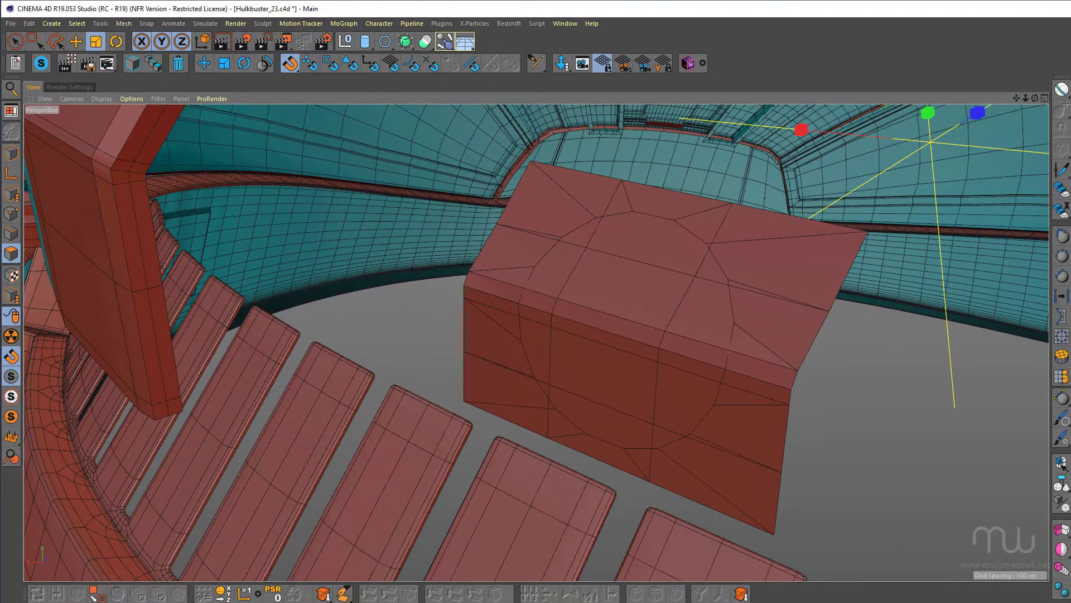
pyautogui.press('space')
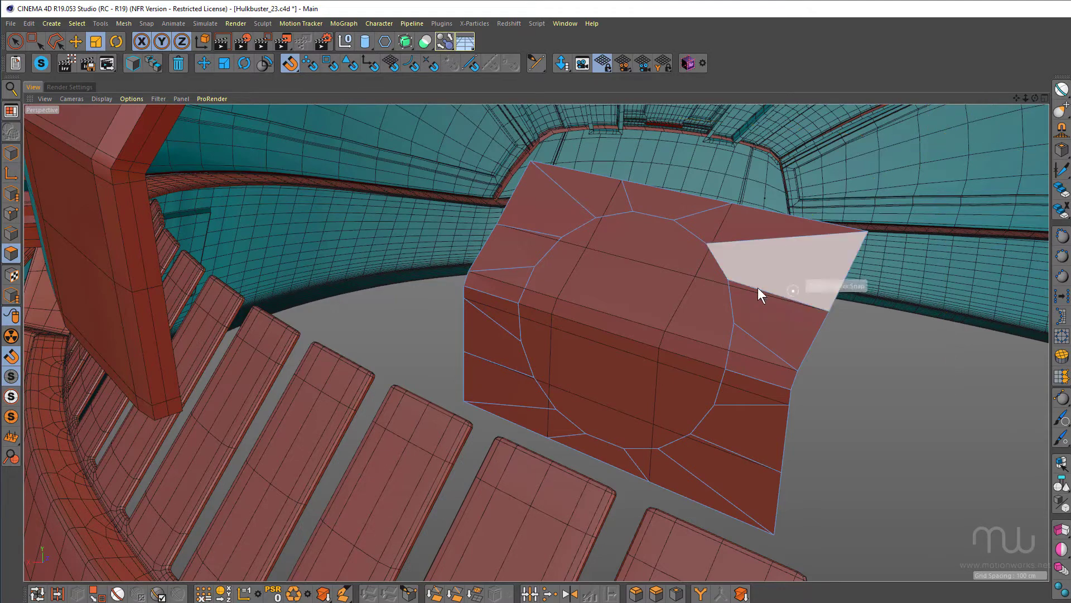
# Remove the split-off patch and show the full panel around the conformed circular-hole piece
pyautogui.moveTo(758, 287)
pyautogui.keyDown('alt'); pyautogui.mouseDown()
pyautogui.moveTo(663, 284)
pyautogui.moveTo(752, 290)
pyautogui.mouseUp(); pyautogui.keyUp('alt')
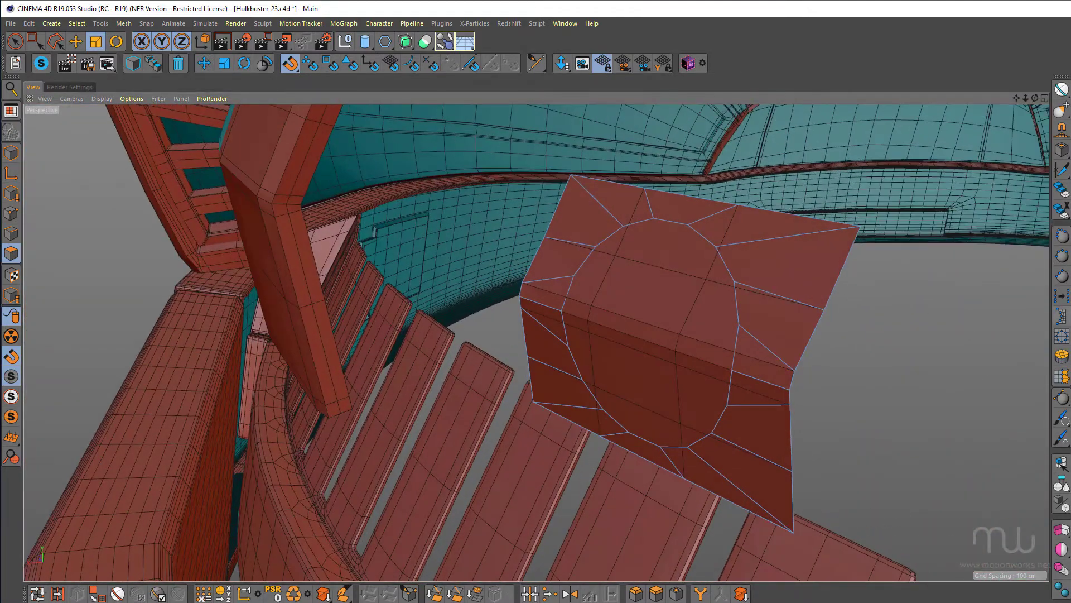
pyautogui.press('Delete')
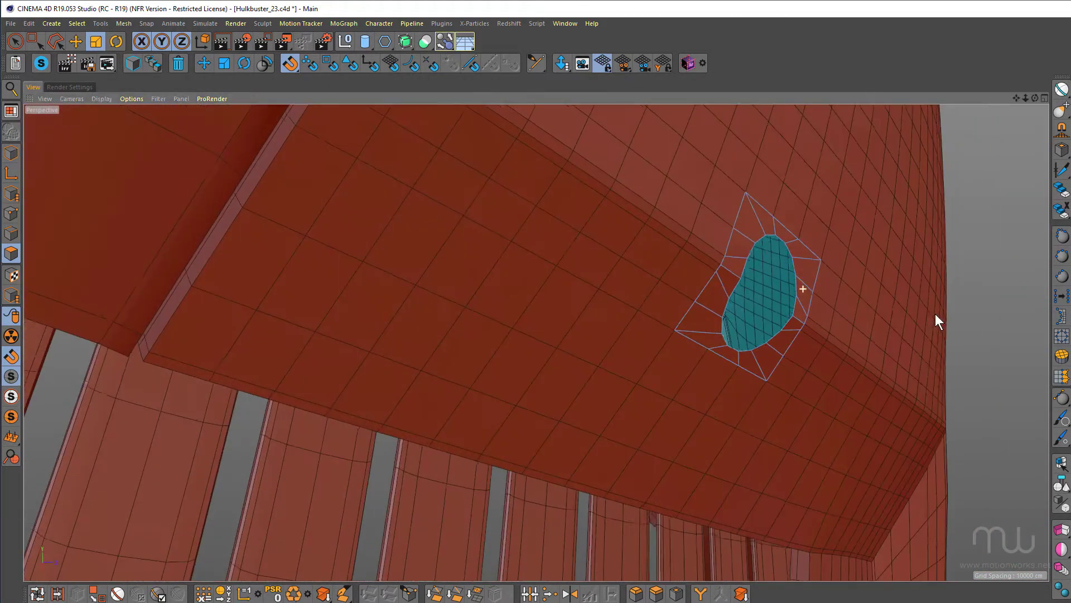
pyautogui.keyDown('alt'); pyautogui.moveTo(935, 313); pyautogui.dragTo(766, 273); pyautogui.keyUp('alt')
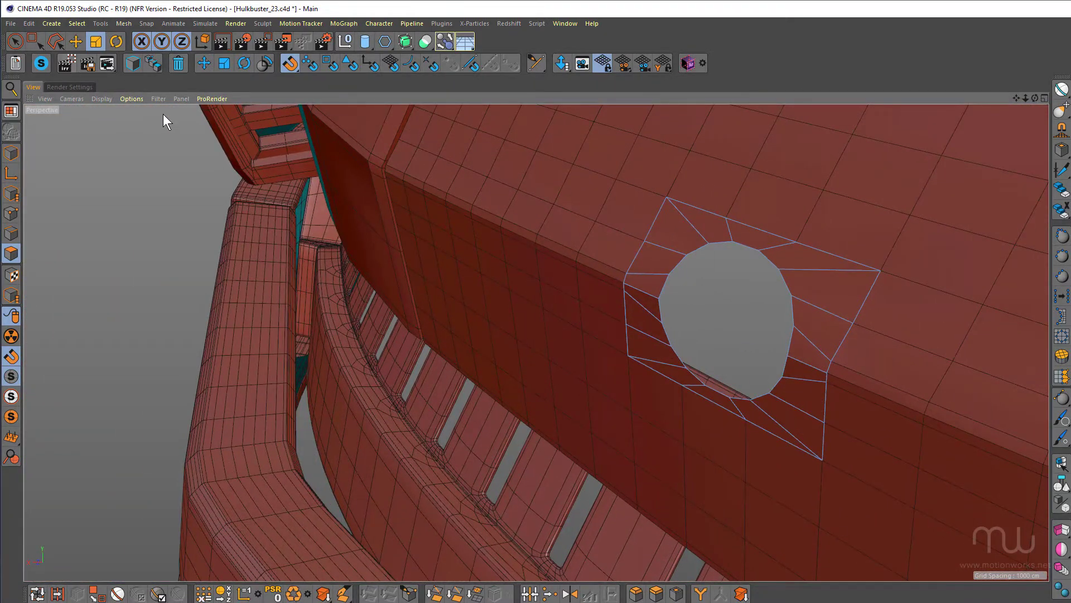
# Select the hole's boundary edge loop and extrude it inward through the panel to form a tube wall
pyautogui.press('Return')
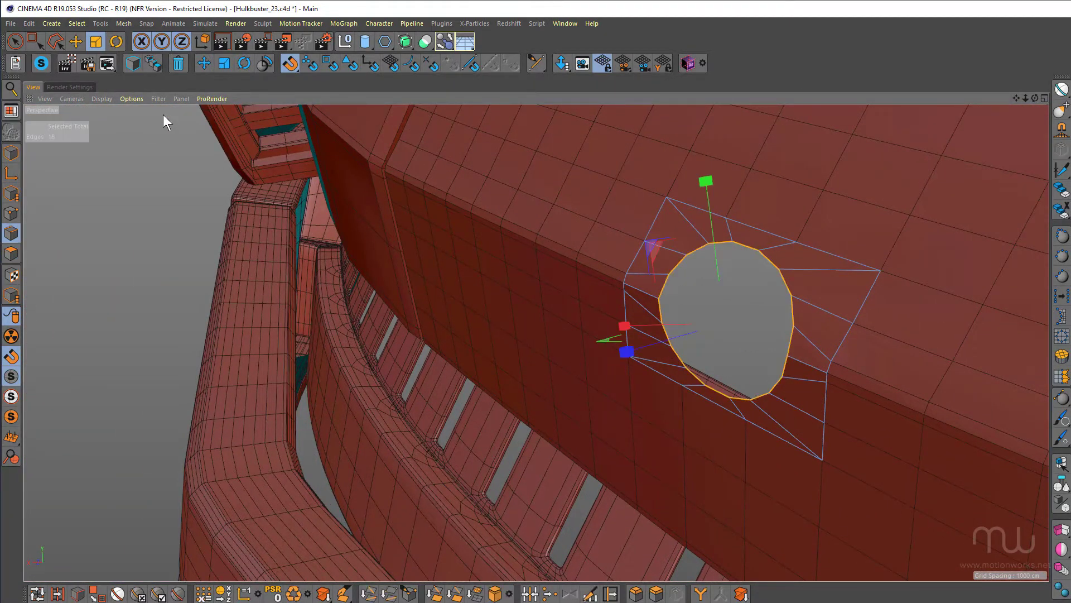
pyautogui.press('e')
pyautogui.keyDown('alt'); pyautogui.moveTo(651, 255); pyautogui.dragTo(808, 306); pyautogui.keyUp('alt')
pyautogui.keyDown('alt'); pyautogui.moveTo(808, 306); pyautogui.dragTo(832, 312); pyautogui.keyUp('alt')
pyautogui.keyDown('alt'); pyautogui.moveTo(795, 310); pyautogui.dragTo(867, 292, button='right'); pyautogui.keyUp('alt')
pyautogui.keyDown('alt'); pyautogui.moveTo(794, 296); pyautogui.dragTo(778, 295); pyautogui.keyUp('alt')
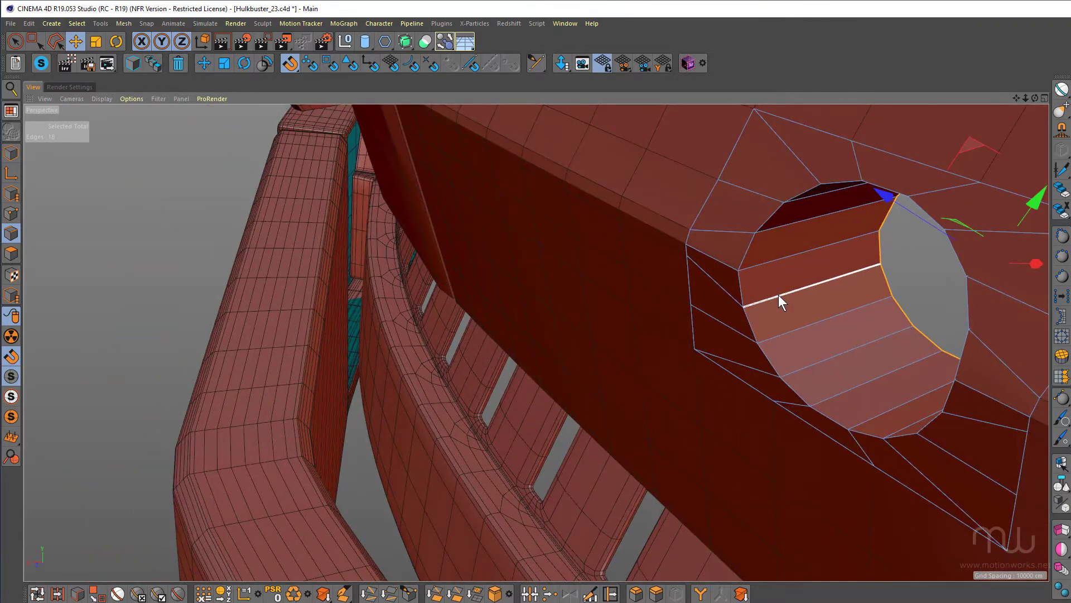
# Cut a support loop just inside the hole's rim and slide a cloned edge loop just outside it
pyautogui.keyDown('alt'); pyautogui.moveTo(761, 309); pyautogui.dragTo(725, 299, button='right'); pyautogui.keyUp('alt')
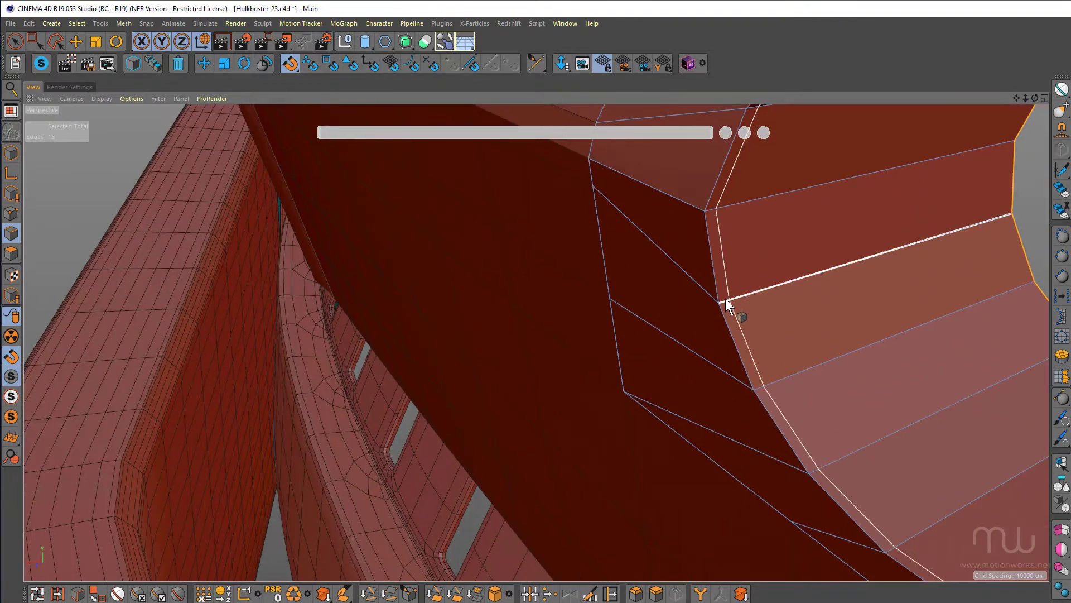
pyautogui.keyDown('alt'); pyautogui.moveTo(725, 299); pyautogui.dragTo(785, 225); pyautogui.keyUp('alt')
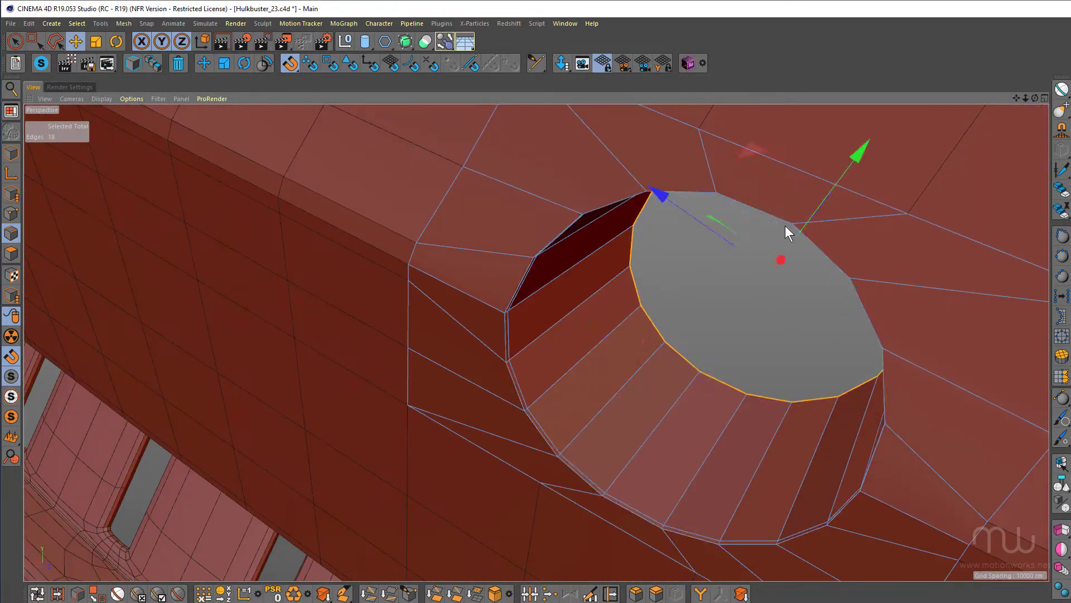
pyautogui.press('m')
pyautogui.press('o')
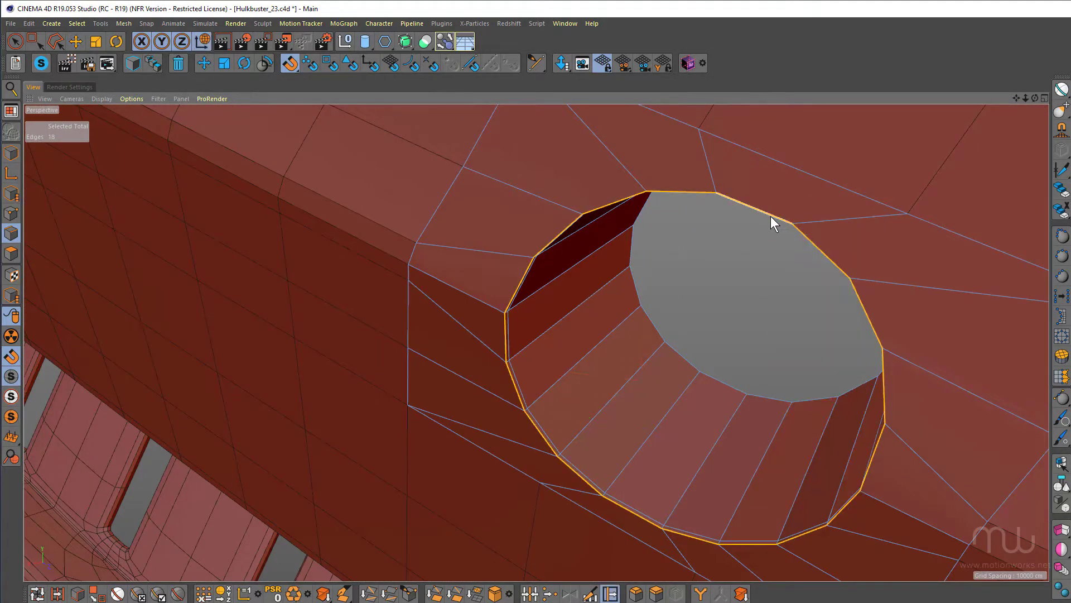
pyautogui.keyDown('alt'); pyautogui.moveTo(801, 200); pyautogui.dragTo(834, 197, button='right'); pyautogui.keyUp('alt')
pyautogui.moveTo(834, 196)
pyautogui.keyDown('alt'); pyautogui.mouseDown()
pyautogui.moveTo(748, 186)
pyautogui.moveTo(719, 196)
pyautogui.mouseUp(); pyautogui.keyUp('alt')
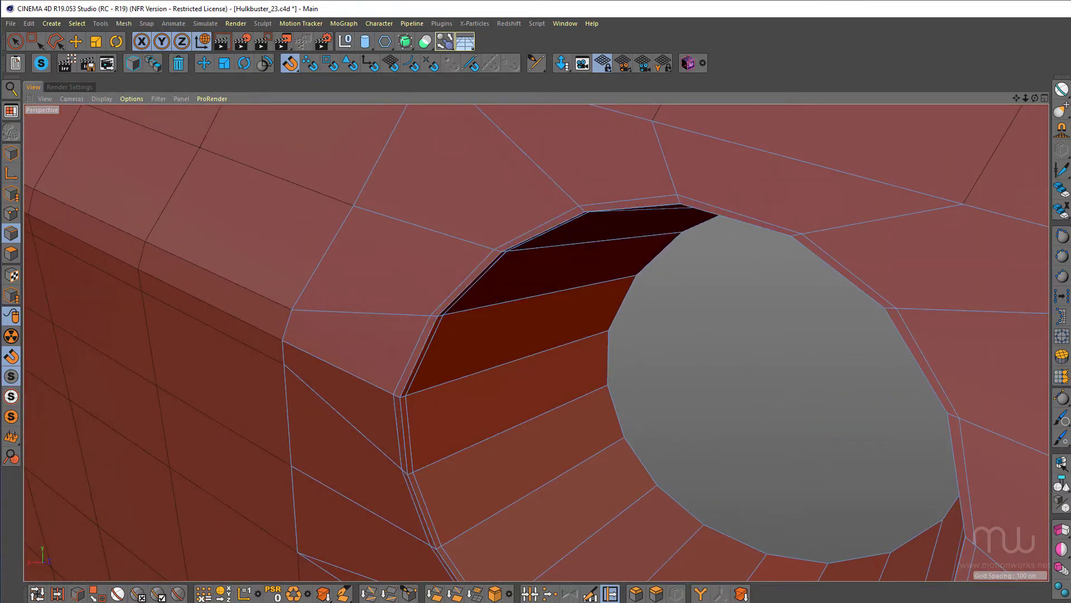
pyautogui.keyDown('alt'); pyautogui.moveTo(733, 189); pyautogui.dragTo(595, 195, button='right'); pyautogui.keyUp('alt')
pyautogui.keyDown('alt'); pyautogui.moveTo(603, 202); pyautogui.dragTo(589, 208); pyautogui.keyUp('alt')
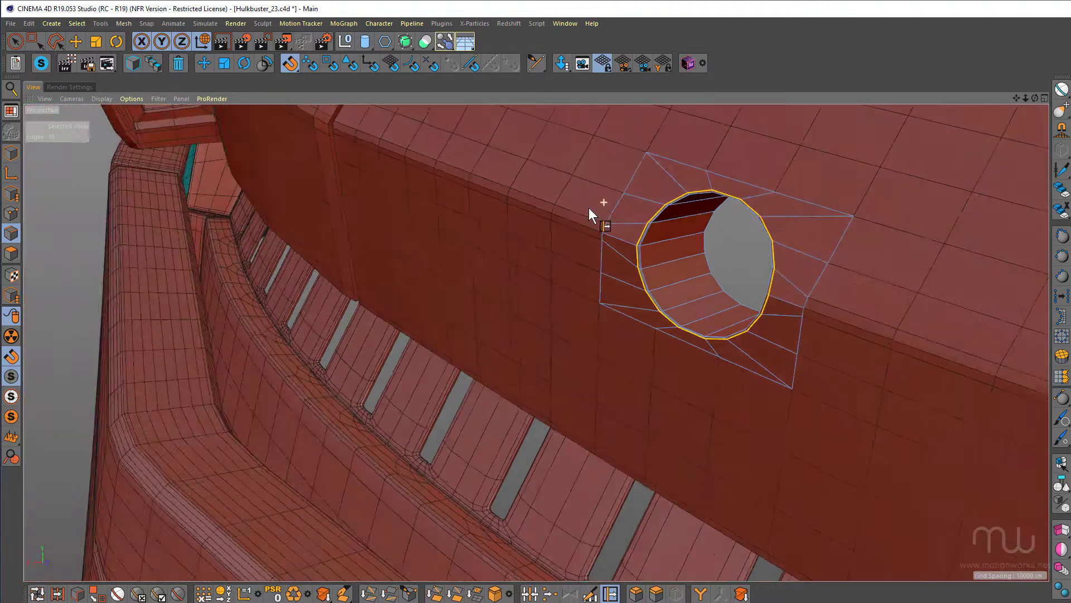
# Enable subdivision smoothing, examine the hole's rim and surrounding surface for distortion, and turn the smoothing off
pyautogui.hotkey('ctrl', 'r')
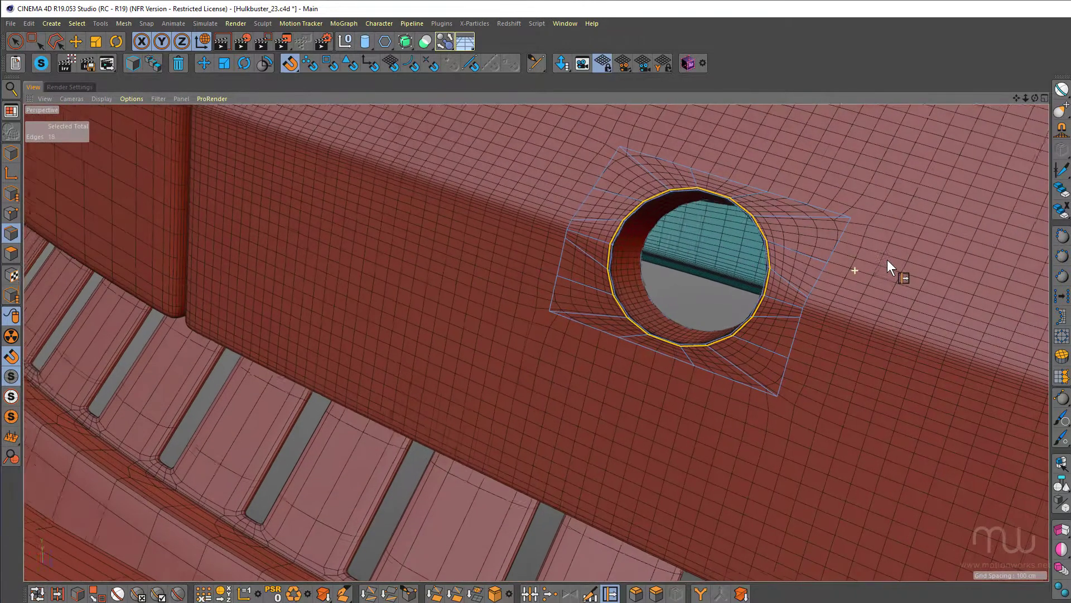
pyautogui.moveTo(765, 294); pyautogui.dragTo(788, 297)
pyautogui.keyDown('alt'); pyautogui.moveTo(788, 297); pyautogui.dragTo(848, 266, button='right'); pyautogui.keyUp('alt')
pyautogui.moveTo(805, 279)
pyautogui.keyDown('alt'); pyautogui.mouseDown()
pyautogui.moveTo(701, 287)
pyautogui.moveTo(652, 263)
pyautogui.moveTo(791, 284)
pyautogui.mouseUp(); pyautogui.keyUp('alt')
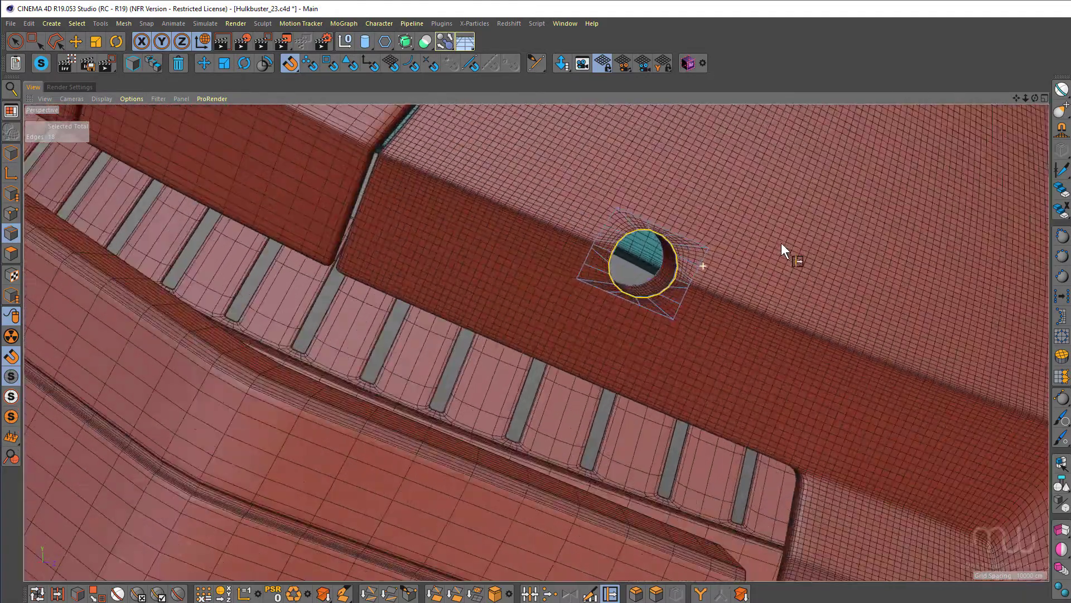
pyautogui.keyDown('alt'); pyautogui.moveTo(787, 249); pyautogui.dragTo(849, 235, button='right'); pyautogui.keyUp('alt')
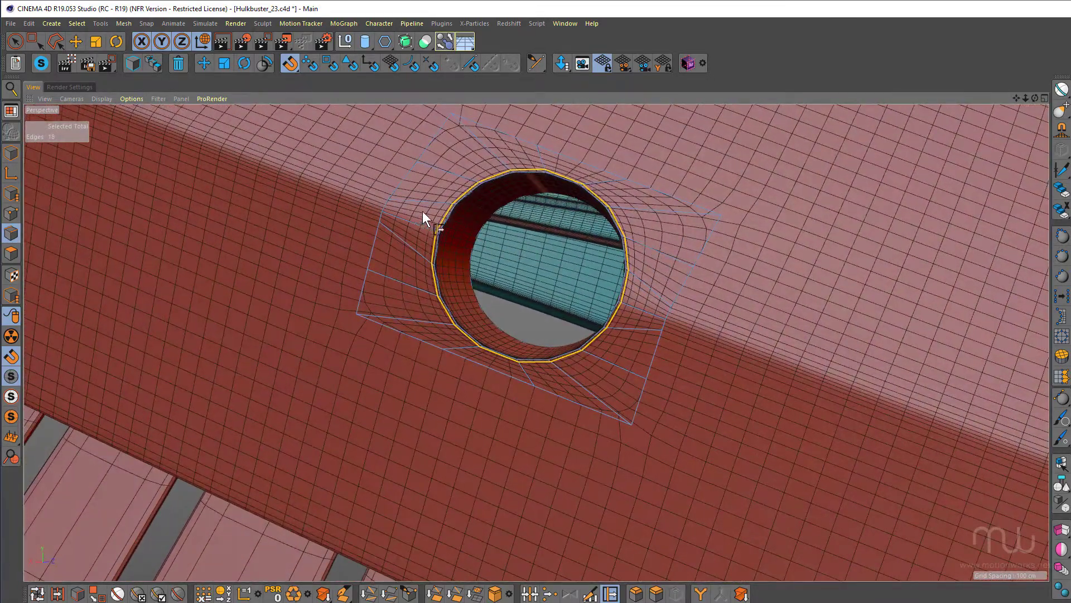
pyautogui.keyDown('alt'); pyautogui.moveTo(423, 211); pyautogui.dragTo(456, 203, button='right'); pyautogui.keyUp('alt')
pyautogui.keyDown('alt'); pyautogui.moveTo(455, 204); pyautogui.dragTo(425, 227); pyautogui.keyUp('alt')
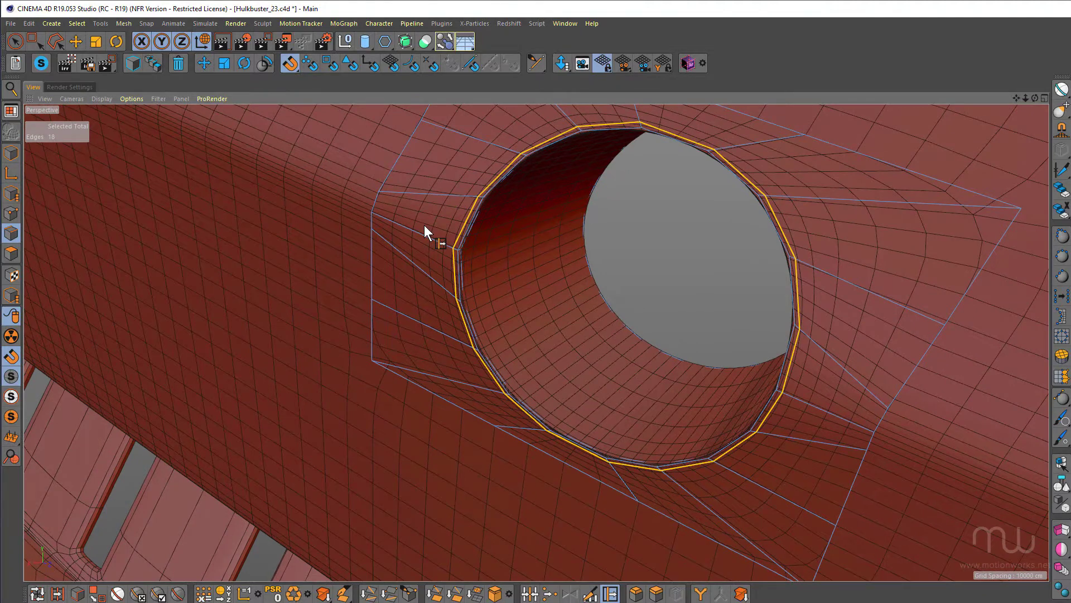
pyautogui.press('q')
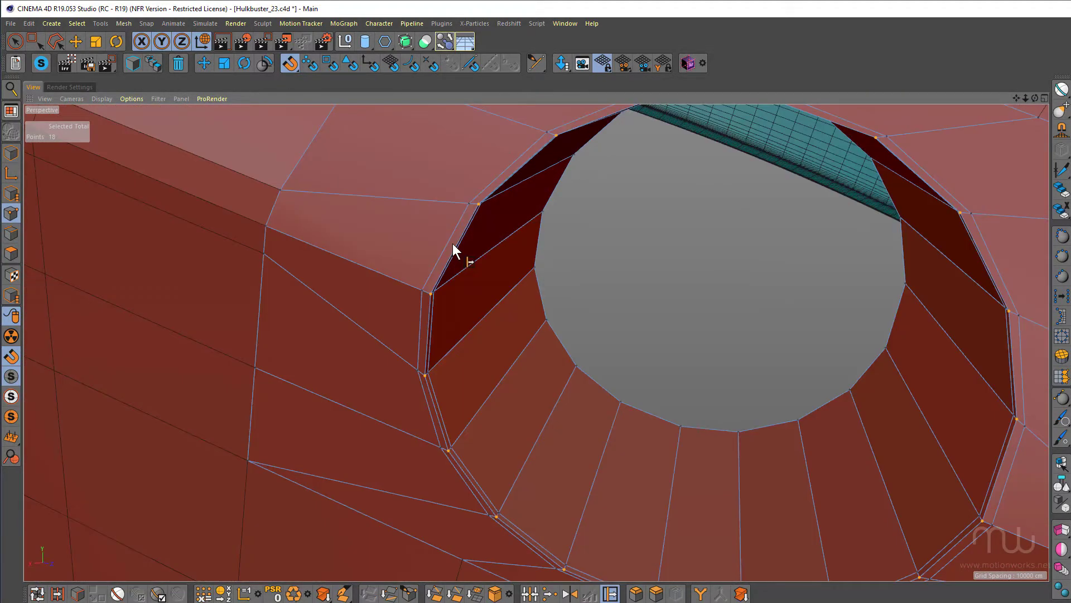
# Cut another edge loop around the hole outside its rim and slide individual loop points to even out their spacing
pyautogui.hotkey('shift', 'c')
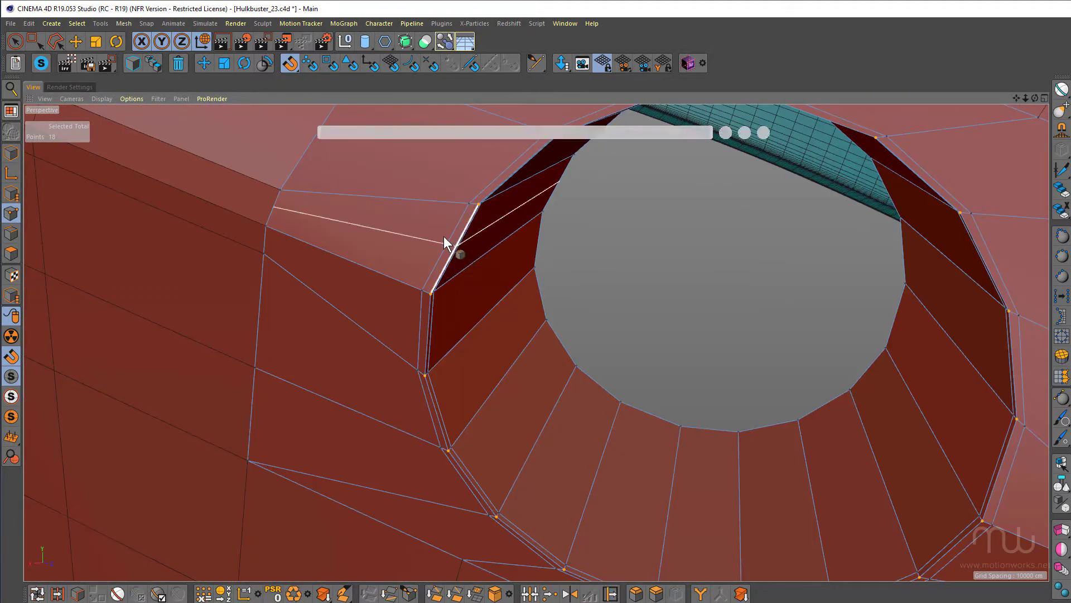
pyautogui.click(430, 202)
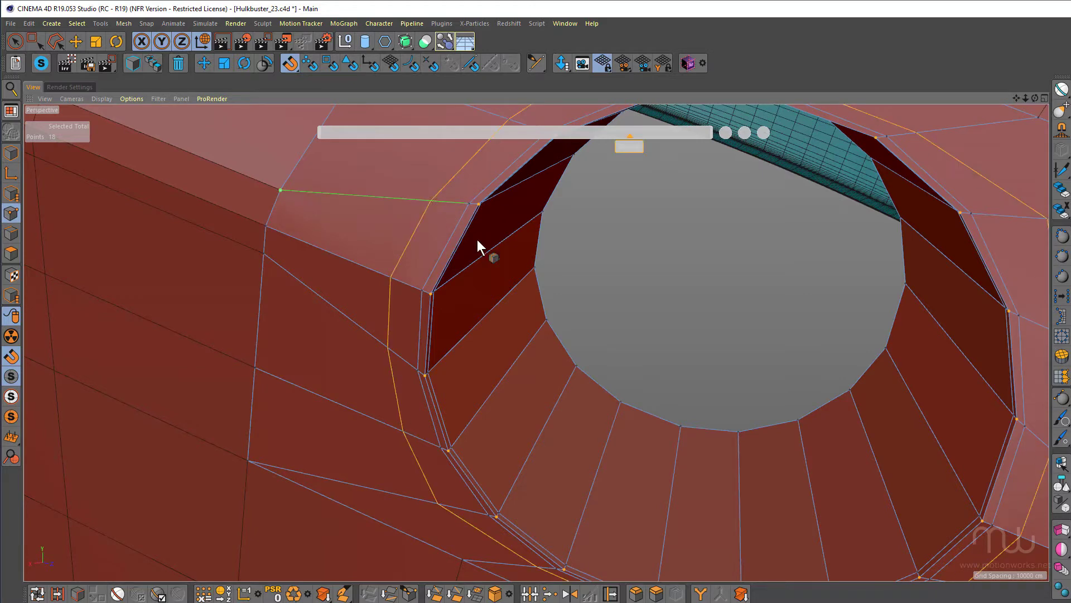
pyautogui.moveTo(415, 228); pyautogui.dragTo(413, 235)
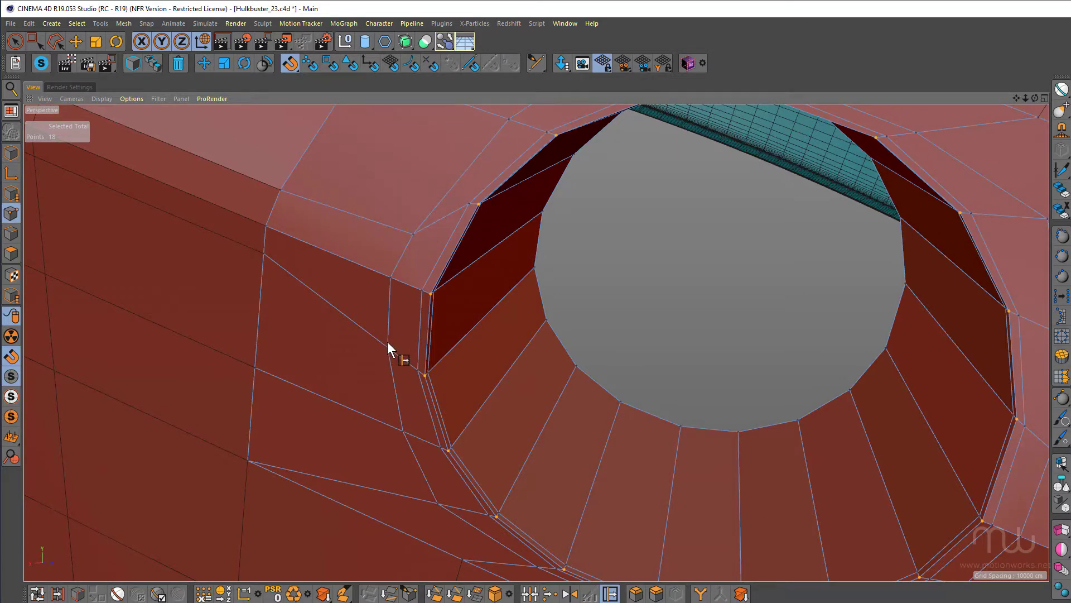
pyautogui.keyDown('alt'); pyautogui.moveTo(391, 302); pyautogui.dragTo(403, 241); pyautogui.keyUp('alt')
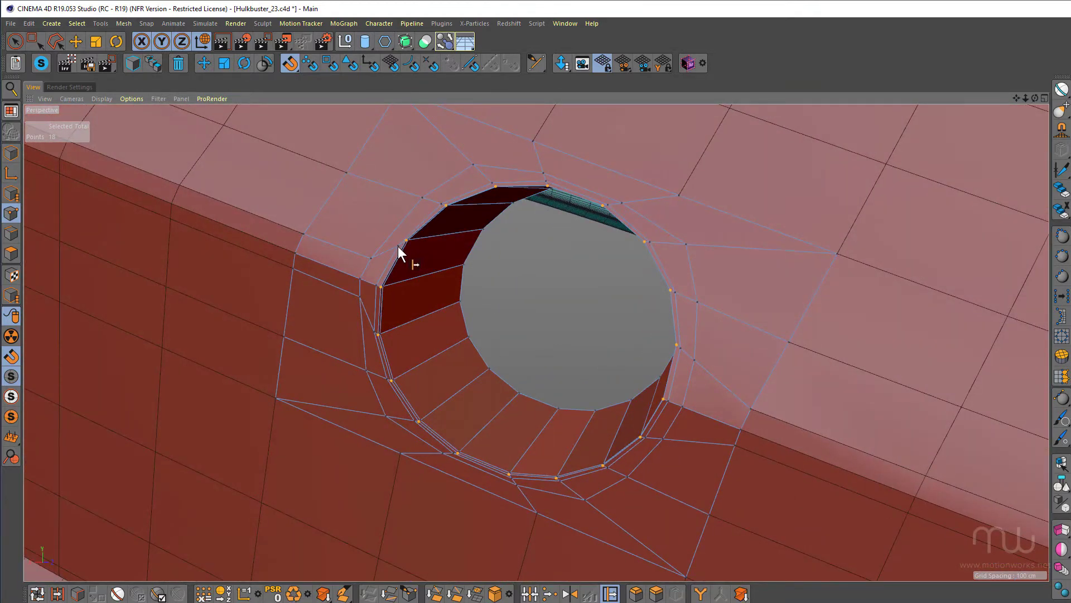
pyautogui.scroll(5, 401, 241)
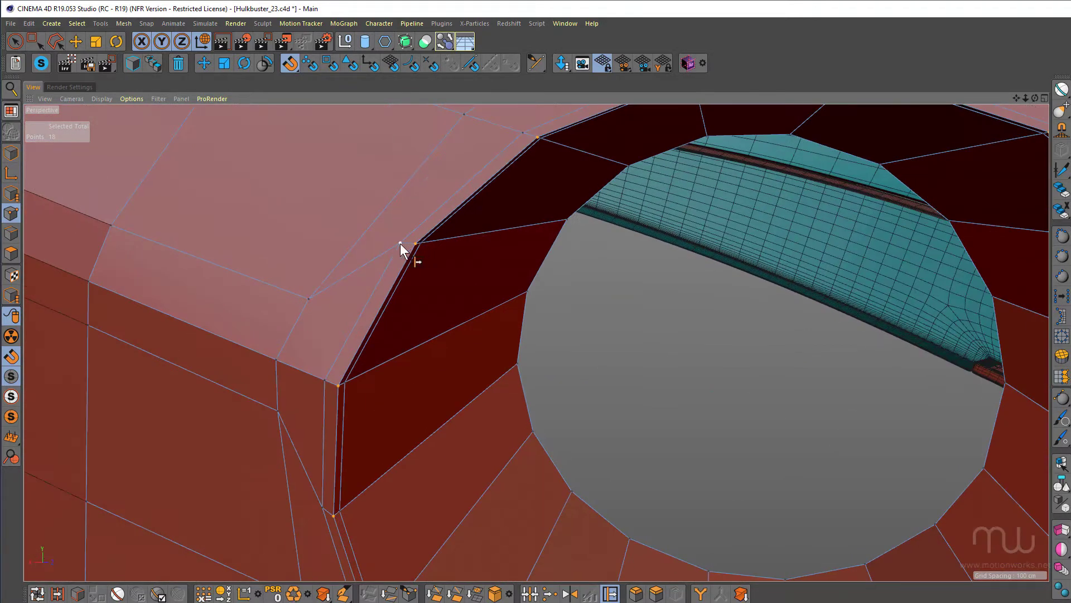
pyautogui.keyDown('alt'); pyautogui.moveTo(400, 243); pyautogui.dragTo(336, 281, button='right'); pyautogui.keyUp('alt')
pyautogui.keyDown('alt'); pyautogui.moveTo(372, 348); pyautogui.dragTo(283, 310, button='right'); pyautogui.keyUp('alt')
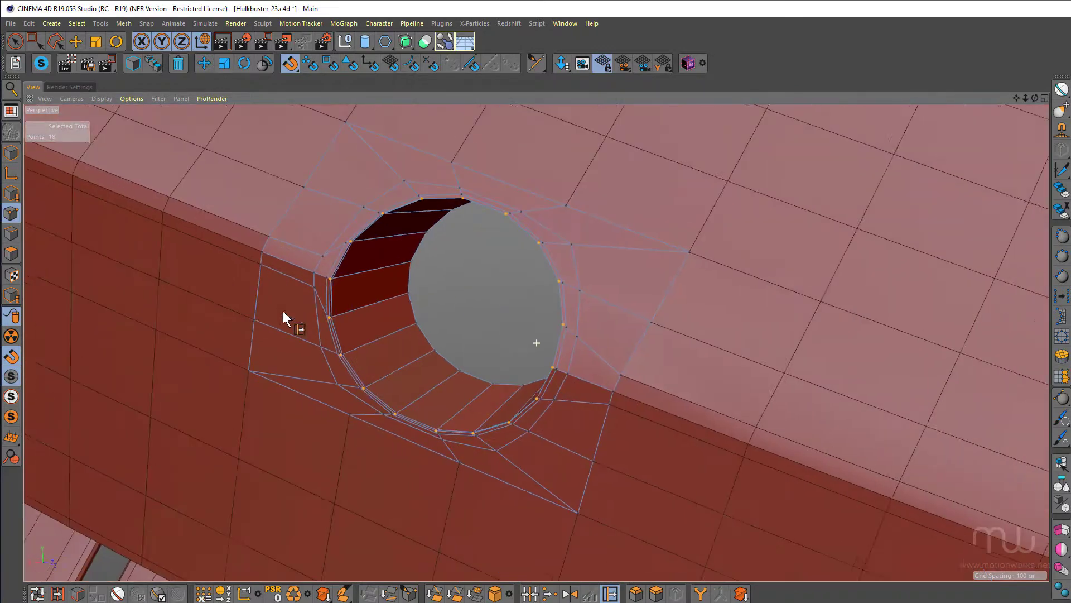
pyautogui.keyDown('alt'); pyautogui.moveTo(543, 344); pyautogui.dragTo(575, 343, button='right'); pyautogui.keyUp('alt')
pyautogui.keyDown('alt'); pyautogui.moveTo(575, 342); pyautogui.dragTo(582, 326); pyautogui.keyUp('alt')
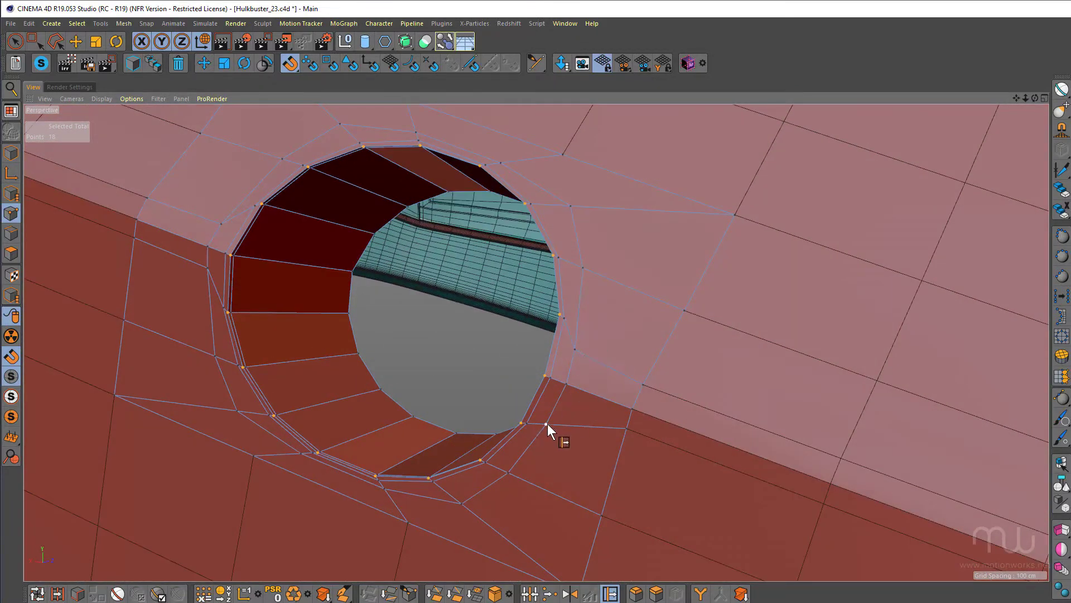
pyautogui.moveTo(560, 410); pyautogui.dragTo(560, 408)
# Enable subdivision smoothing and an interactive render region, and examine the hole and surrounding armour panel for surface distortion
pyautogui.keyDown('alt'); pyautogui.moveTo(656, 354); pyautogui.dragTo(517, 356, button='right'); pyautogui.keyUp('alt')
pyautogui.moveTo(536, 342)
pyautogui.keyDown('alt'); pyautogui.mouseDown()
pyautogui.moveTo(505, 374)
pyautogui.moveTo(523, 316)
pyautogui.moveTo(521, 364)
pyautogui.moveTo(525, 353)
pyautogui.mouseUp(); pyautogui.keyUp('alt')
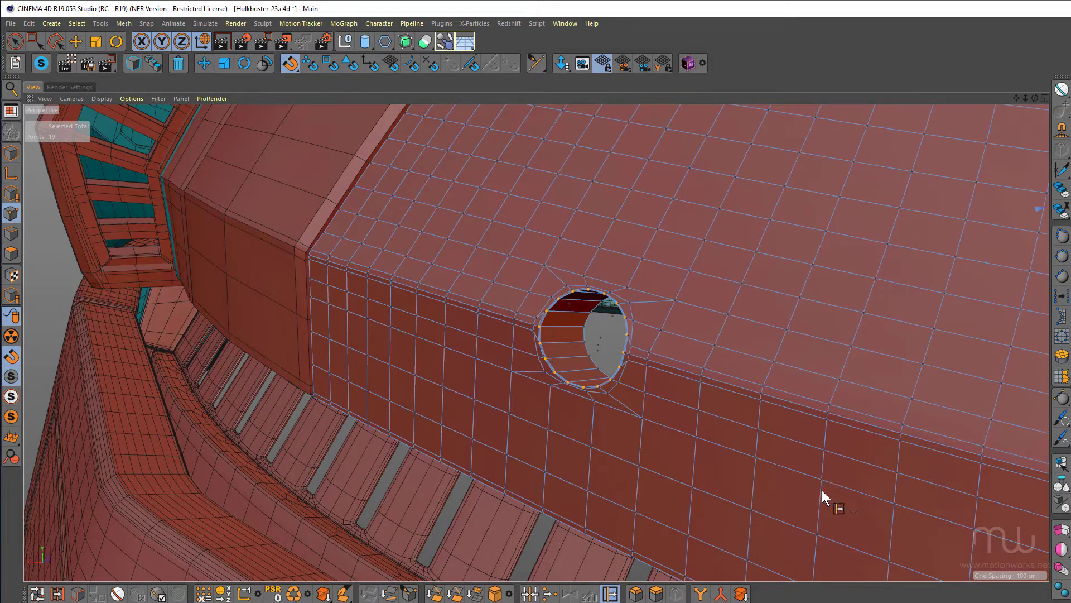
pyautogui.click(717, 592)
pyautogui.press('q')
pyautogui.hotkey('alt', 'r')
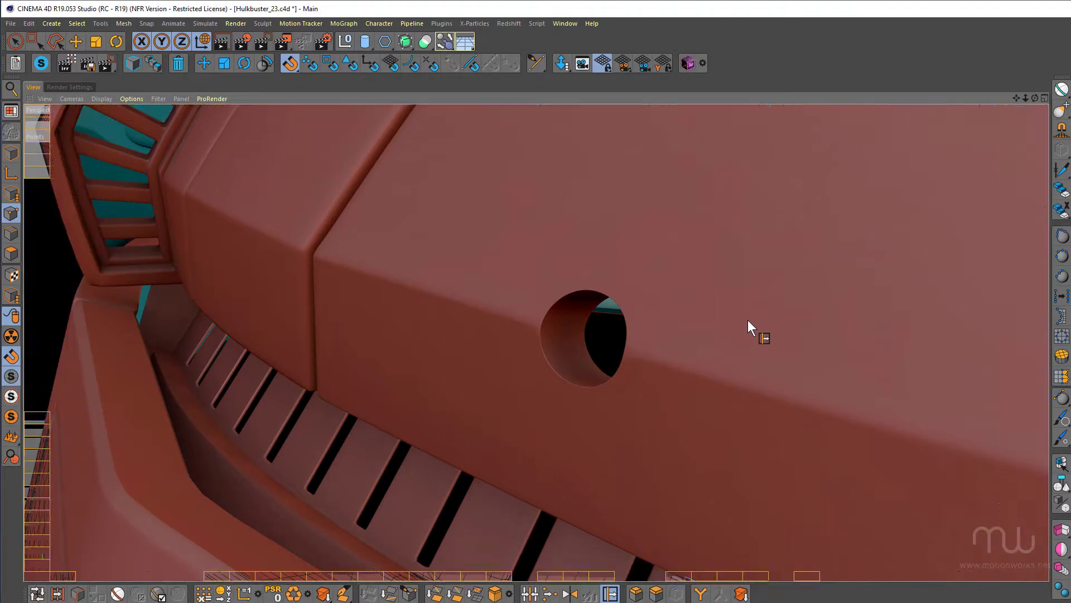
pyautogui.keyDown('alt'); pyautogui.moveTo(748, 306); pyautogui.dragTo(524, 336, button='right'); pyautogui.keyUp('alt')
pyautogui.keyDown('alt'); pyautogui.moveTo(536, 341); pyautogui.dragTo(595, 439); pyautogui.keyUp('alt')
pyautogui.hotkey('ctrl', 'r')
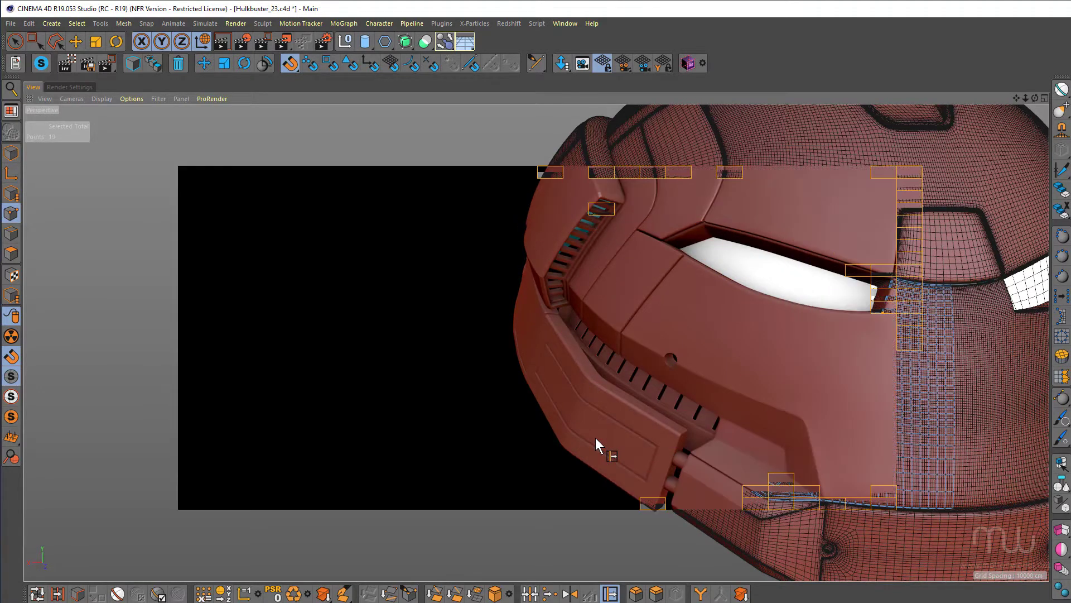
# Slide points of the outer support loop along the hole's upper edge slightly away from the rim
pyautogui.keyDown('alt'); pyautogui.moveTo(658, 229); pyautogui.dragTo(708, 230); pyautogui.keyUp('alt')
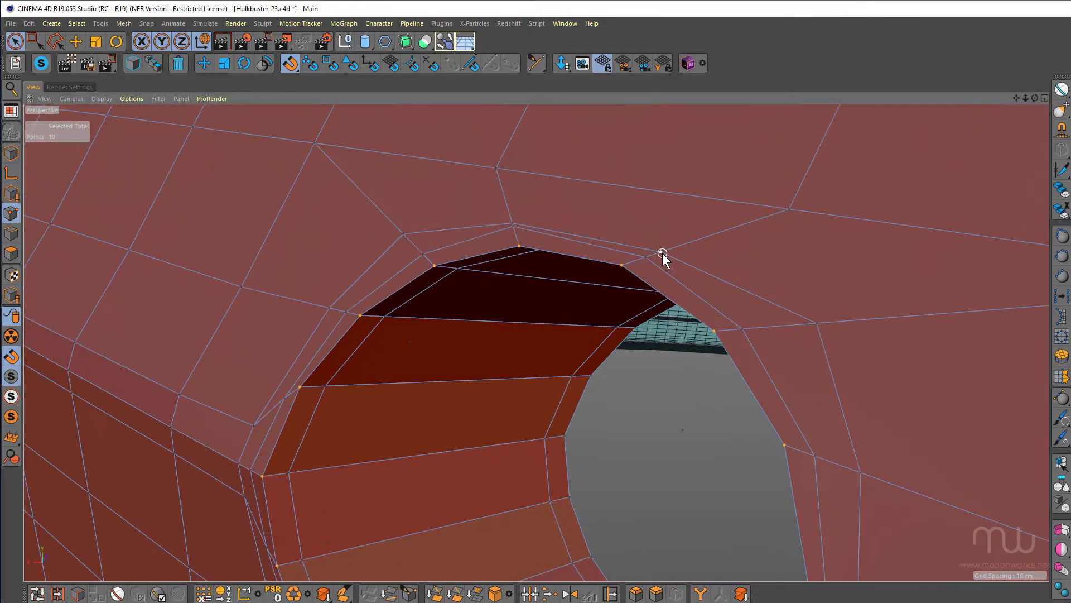
pyautogui.press('m')
pyautogui.press('o')
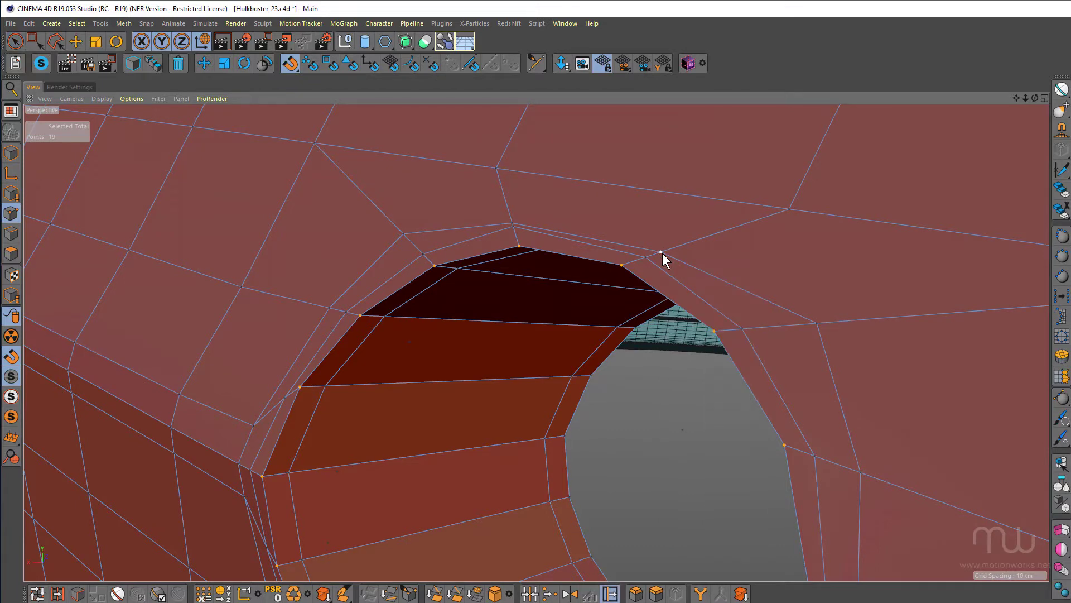
pyautogui.moveTo(663, 252); pyautogui.dragTo(670, 246)
pyautogui.moveTo(512, 225); pyautogui.dragTo(509, 212)
pyautogui.moveTo(672, 249); pyautogui.dragTo(675, 246)
pyautogui.keyDown('alt'); pyautogui.moveTo(734, 258); pyautogui.dragTo(780, 247, button='right'); pyautogui.keyUp('alt')
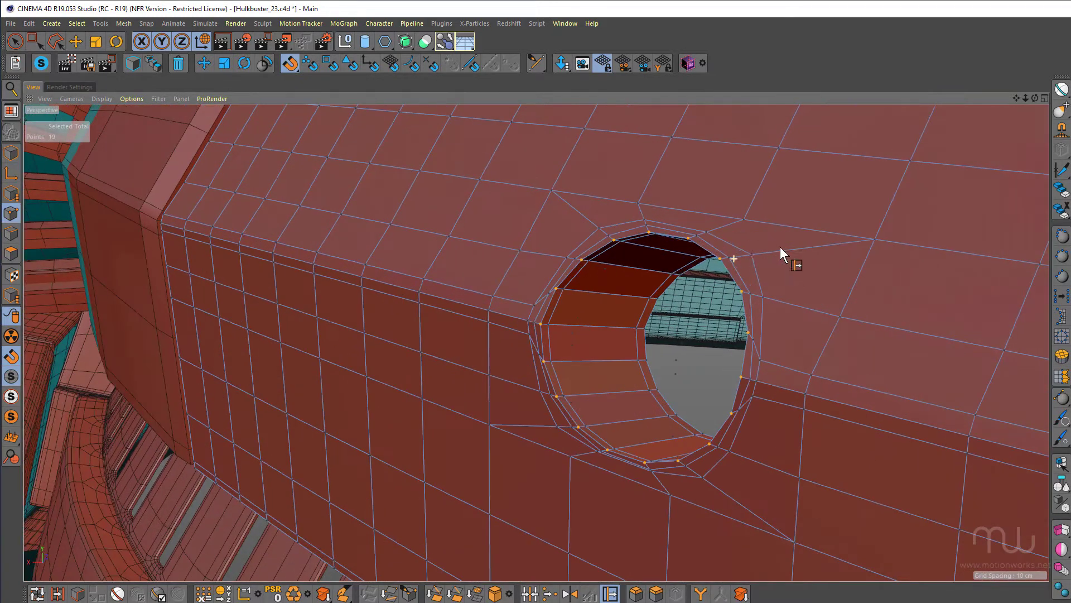
pyautogui.keyDown('alt'); pyautogui.moveTo(746, 260); pyautogui.dragTo(744, 402); pyautogui.keyUp('alt')
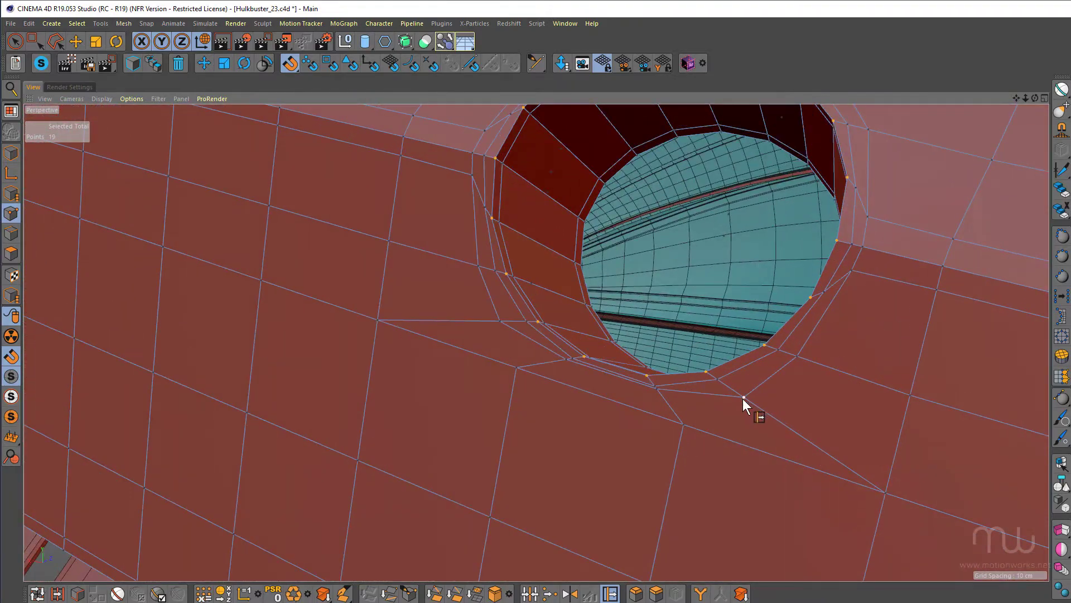
pyautogui.keyDown('alt'); pyautogui.moveTo(567, 360); pyautogui.dragTo(522, 337); pyautogui.keyUp('alt')
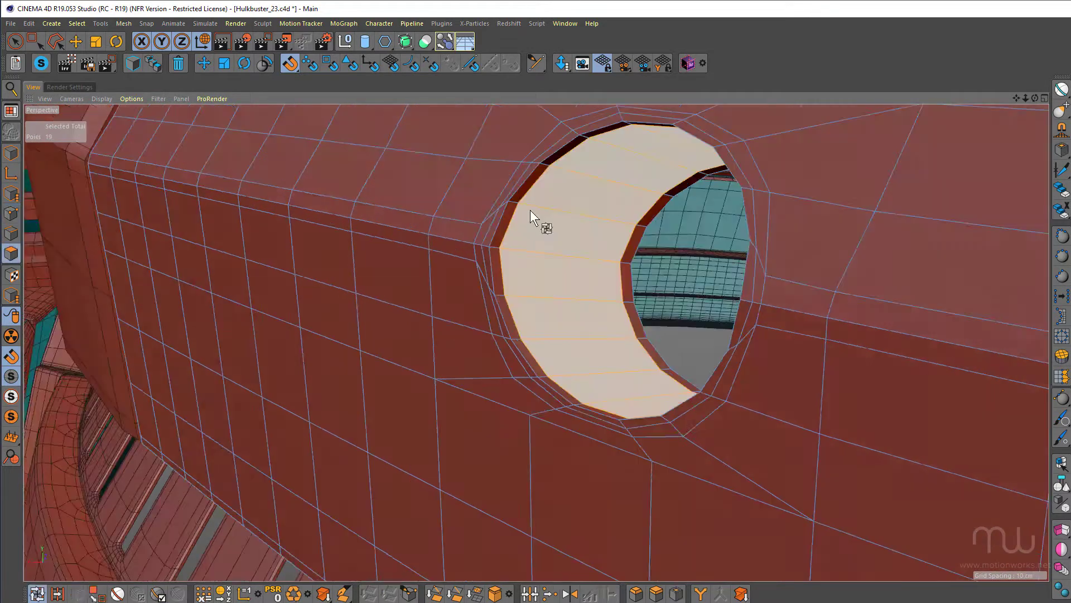
# Select all polygon loops of the hole's inner wall and split them off into a separate object
pyautogui.click(530, 210)
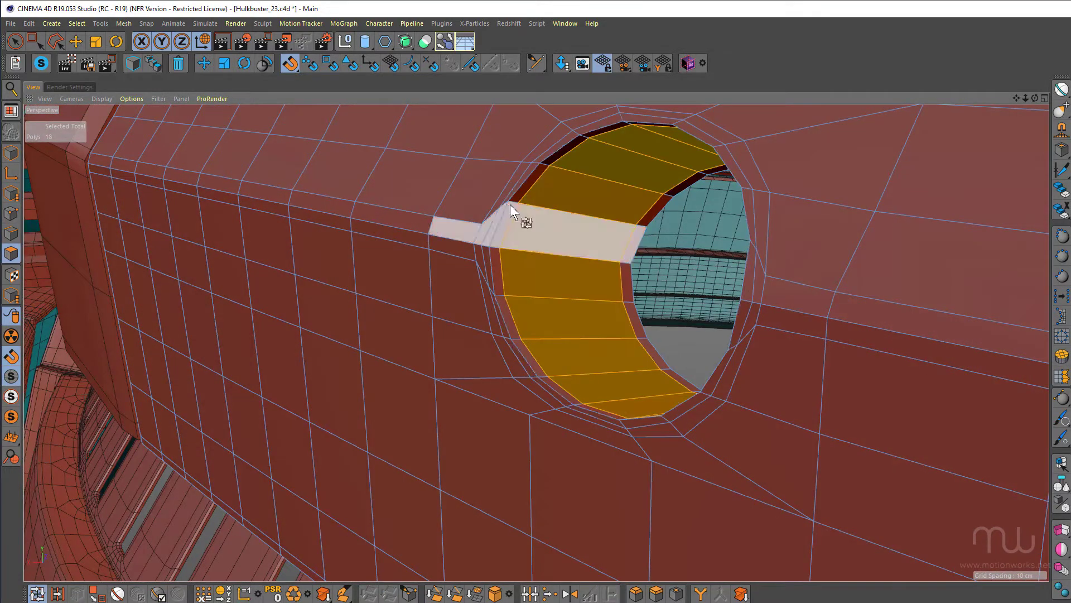
pyautogui.keyDown('shift'); pyautogui.click(511, 203); pyautogui.keyUp('shift')
pyautogui.keyDown('shift'); pyautogui.click(644, 226); pyautogui.keyUp('shift')
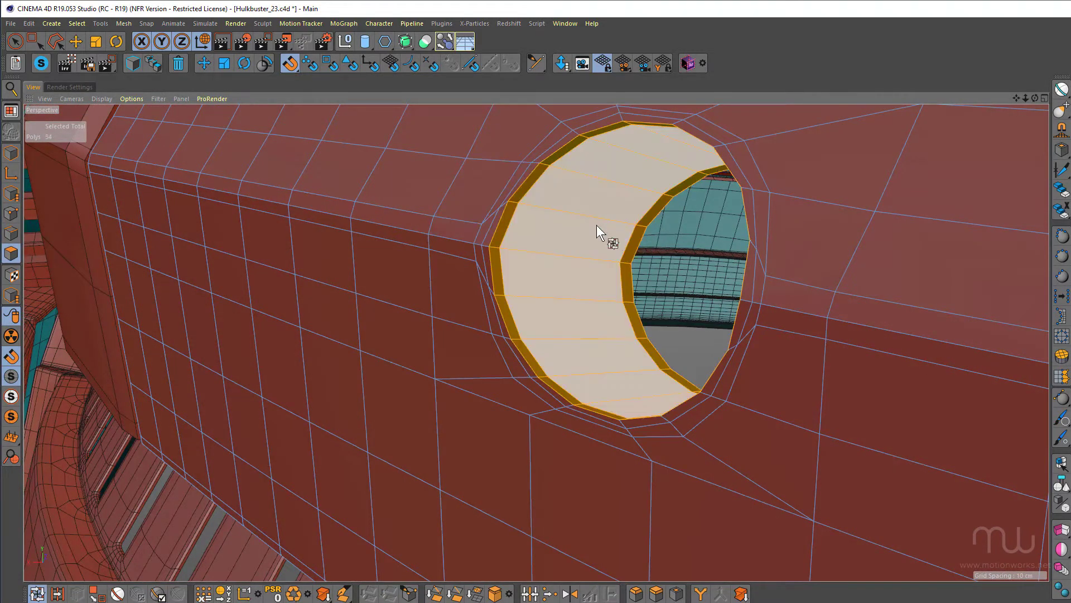
pyautogui.press('u')
pyautogui.press('p')
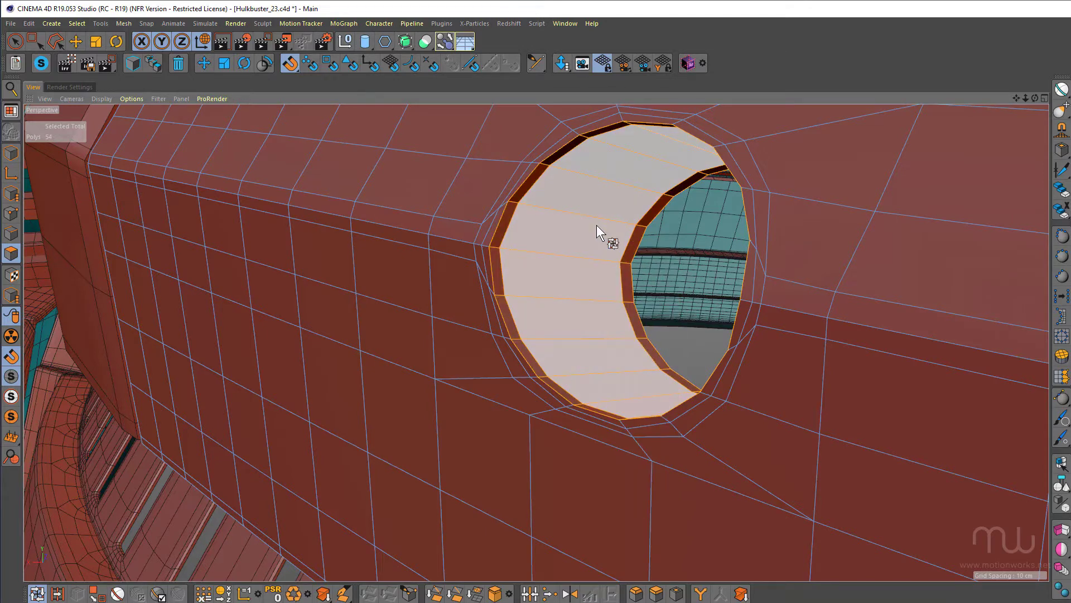
# Offset the split tube inward with Normal Move and extend its front edge loop towards the centre as a flat ring
pyautogui.press('t')
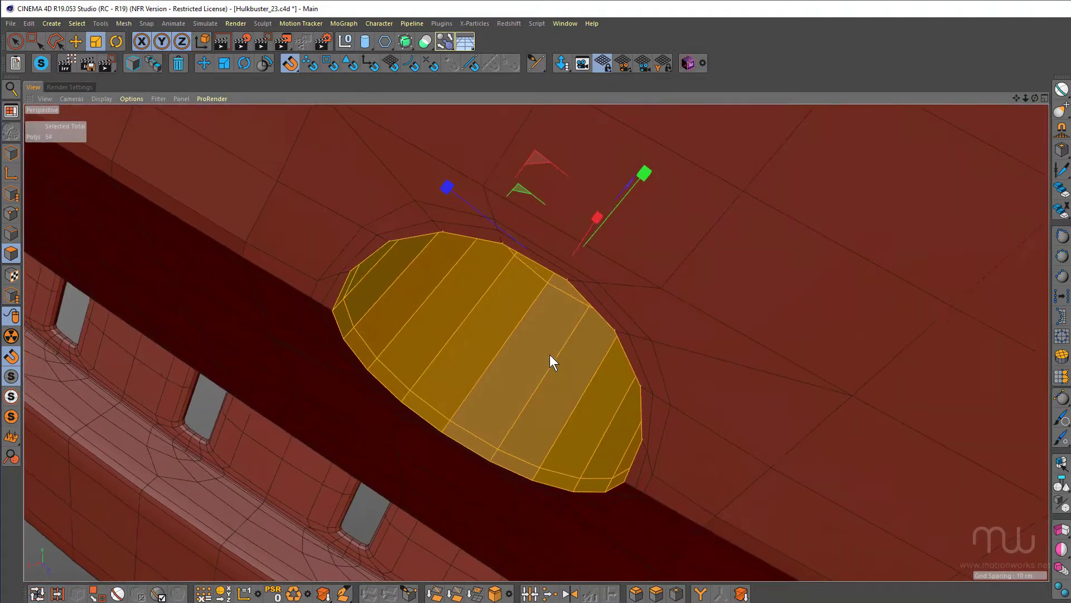
pyautogui.keyDown('alt'); pyautogui.moveTo(551, 354); pyautogui.dragTo(535, 298); pyautogui.keyUp('alt')
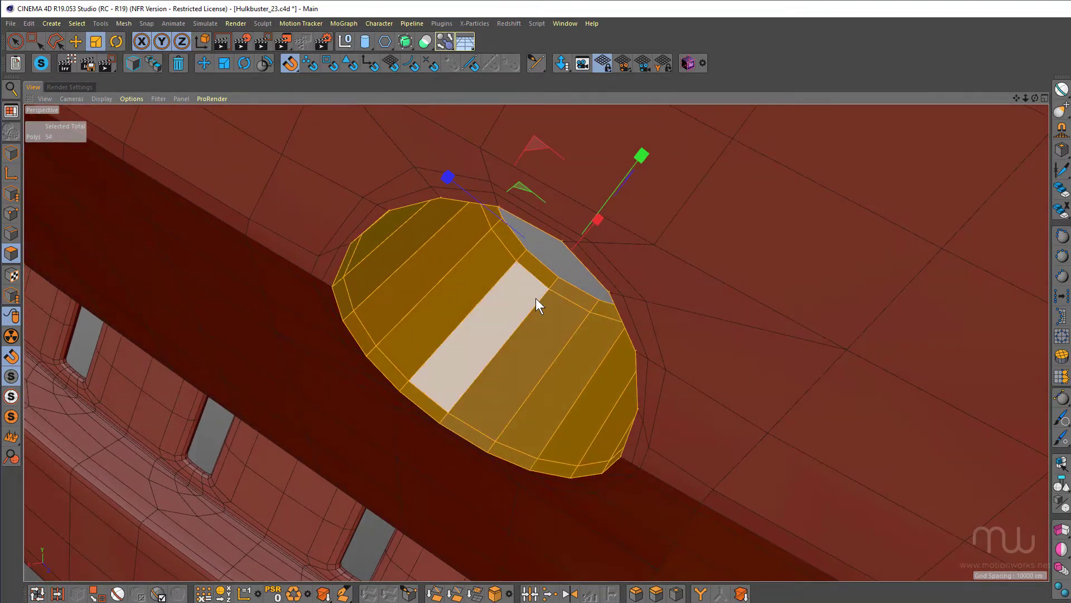
pyautogui.press('m')
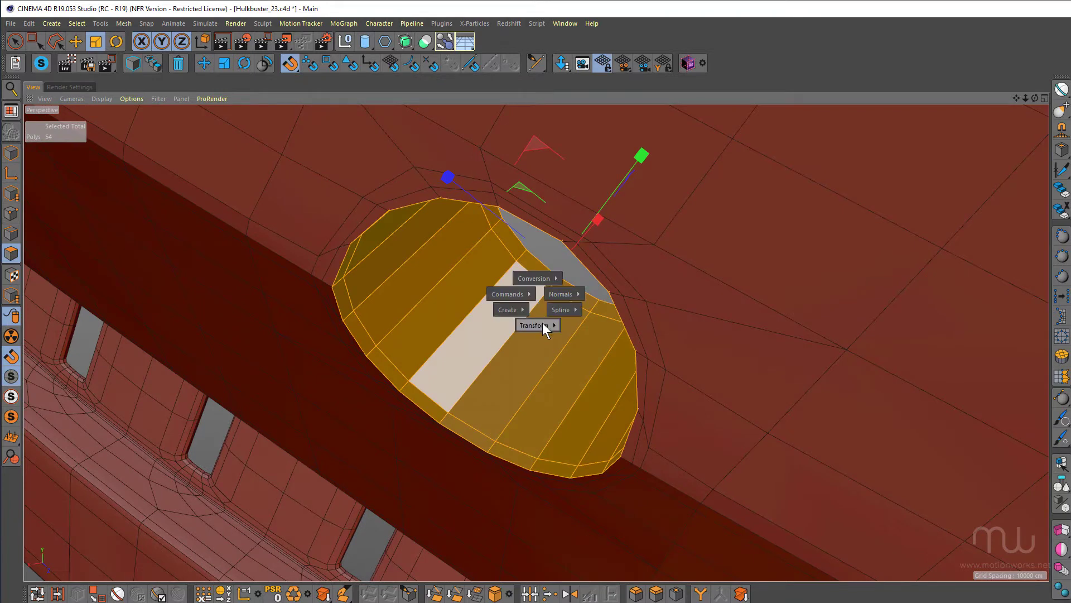
pyautogui.moveTo(542, 324)
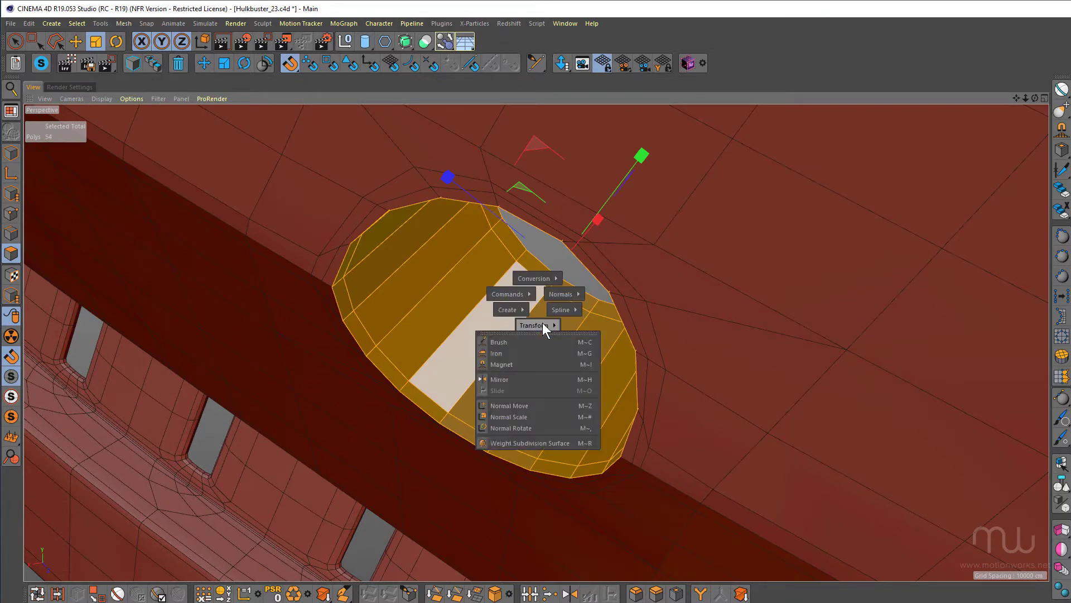
pyautogui.click(528, 406)
pyautogui.moveTo(657, 332); pyautogui.dragTo(703, 238)
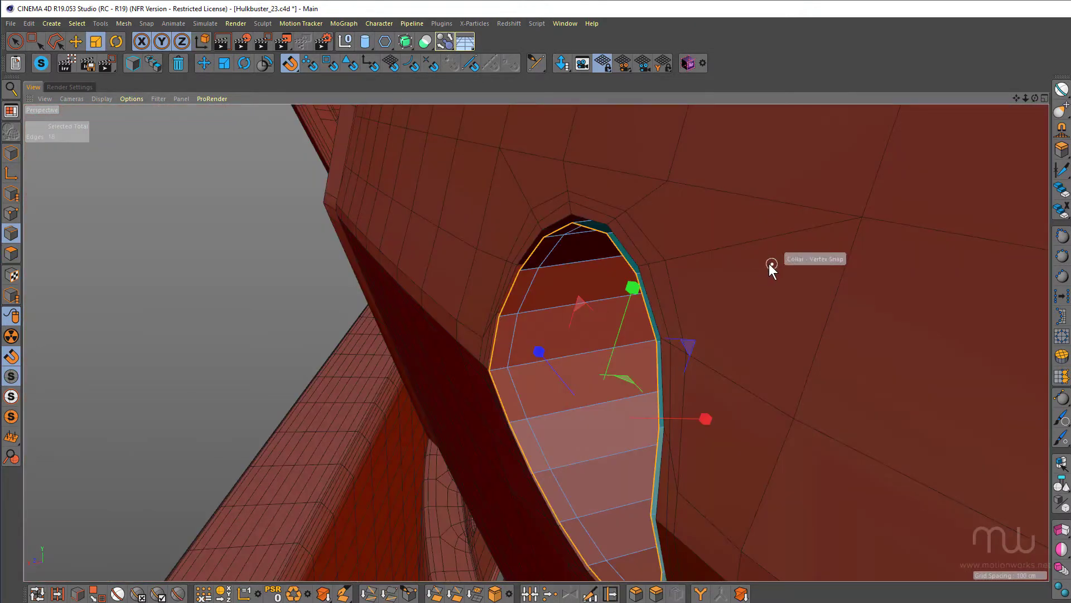
pyautogui.moveTo(769, 263); pyautogui.dragTo(648, 230)
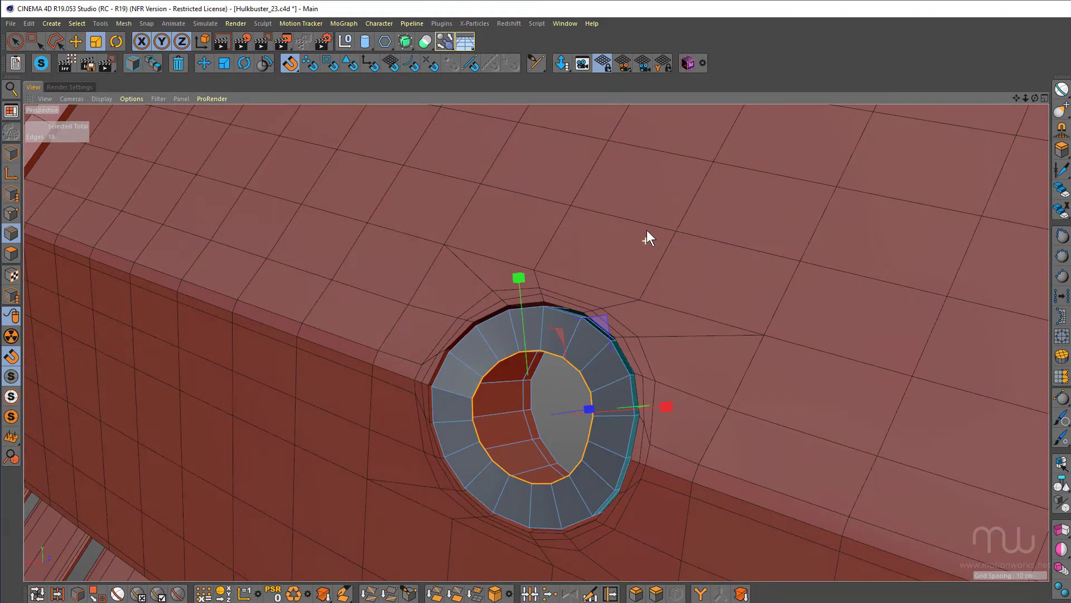
# Select the flat ring's polygons, split them into their own object, and remove the leftover tube
pyautogui.press('Return')
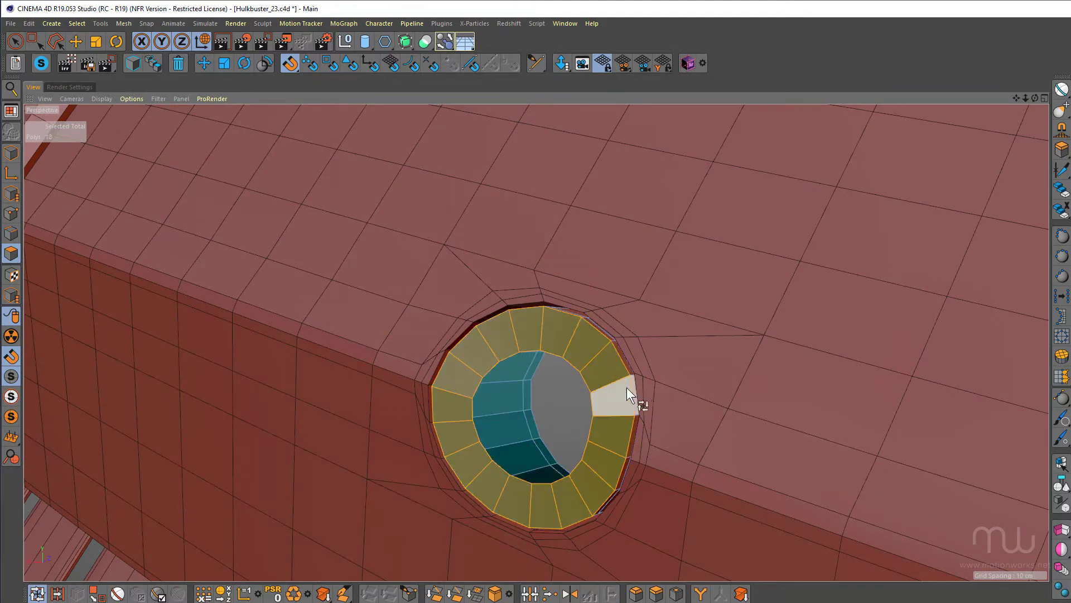
pyautogui.press('p')
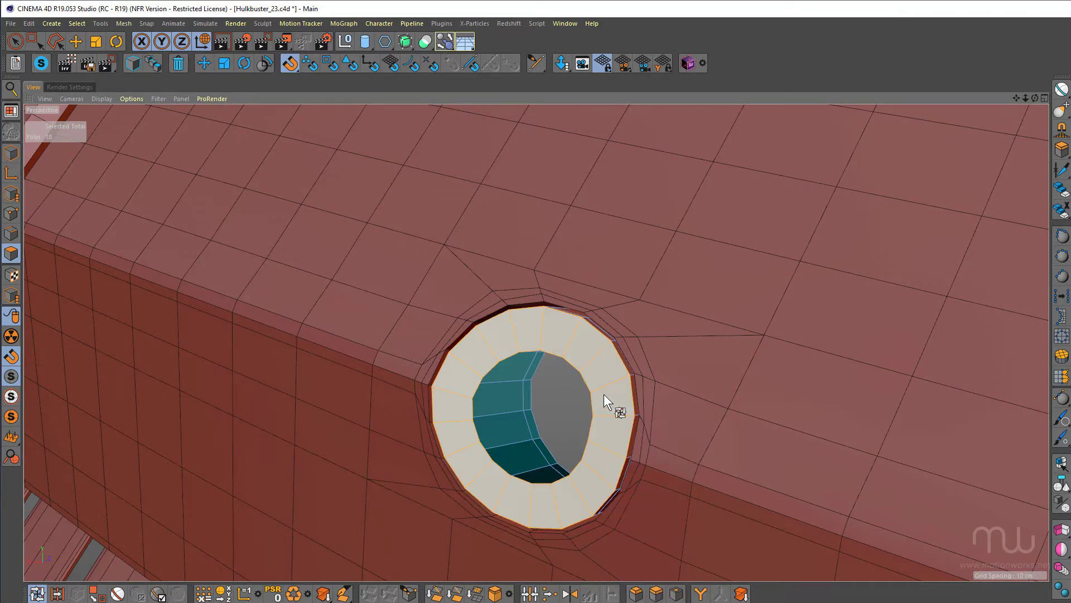
pyautogui.press('Delete')
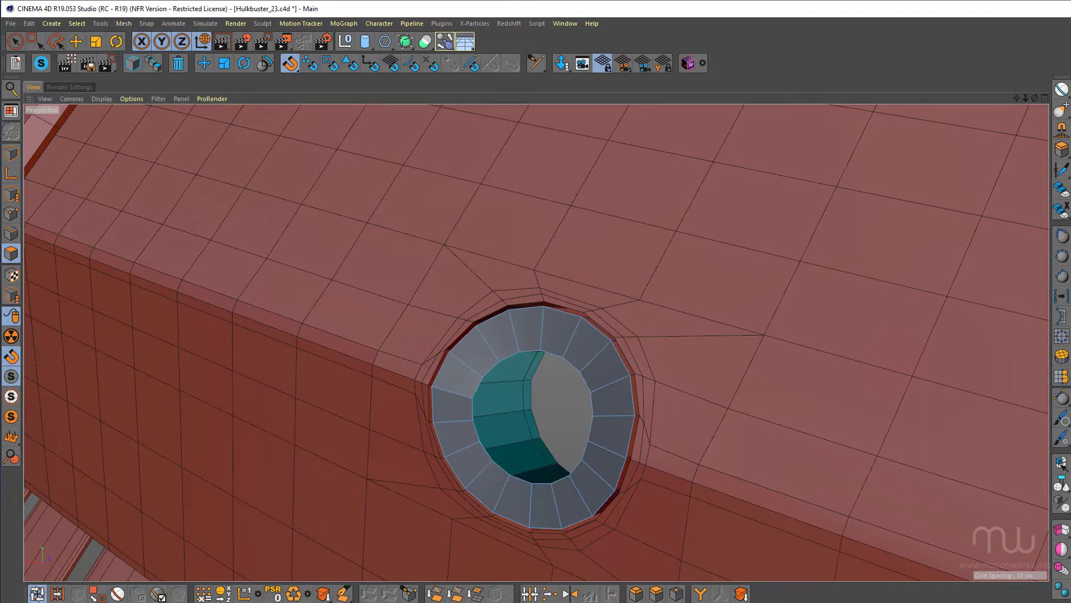
pyautogui.press('Delete')
pyautogui.hotkey('ctrl', 'z')
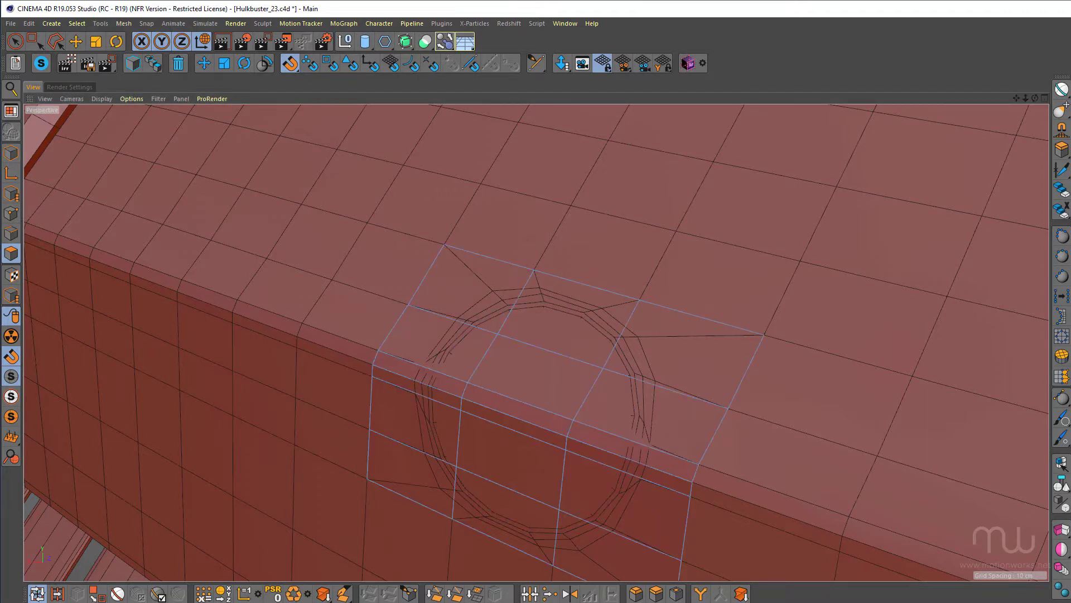
pyautogui.hotkey('ctrl', 'z')
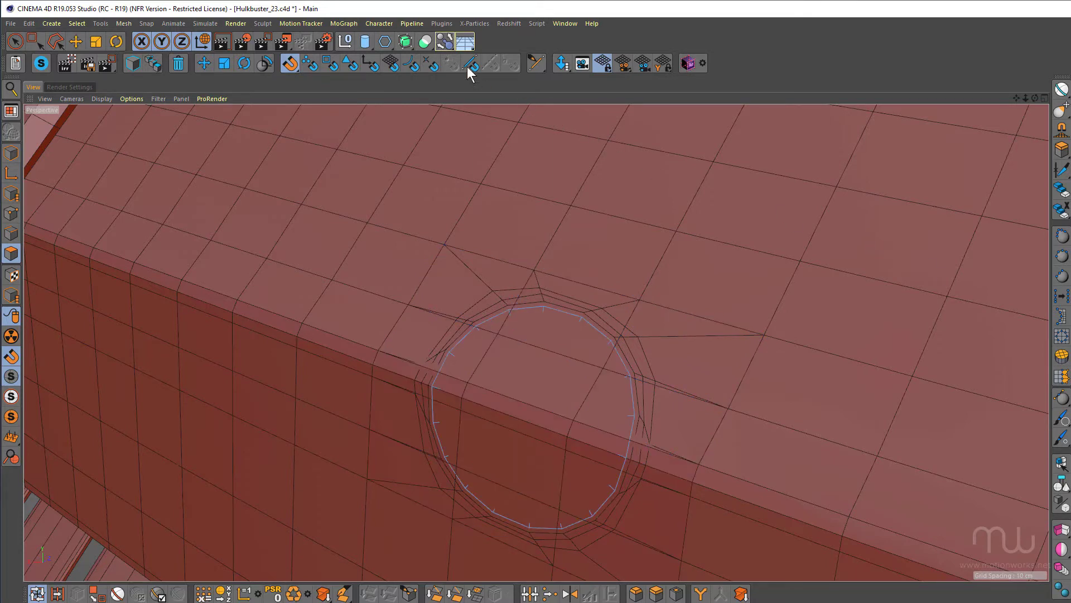
pyautogui.click(446, 42)
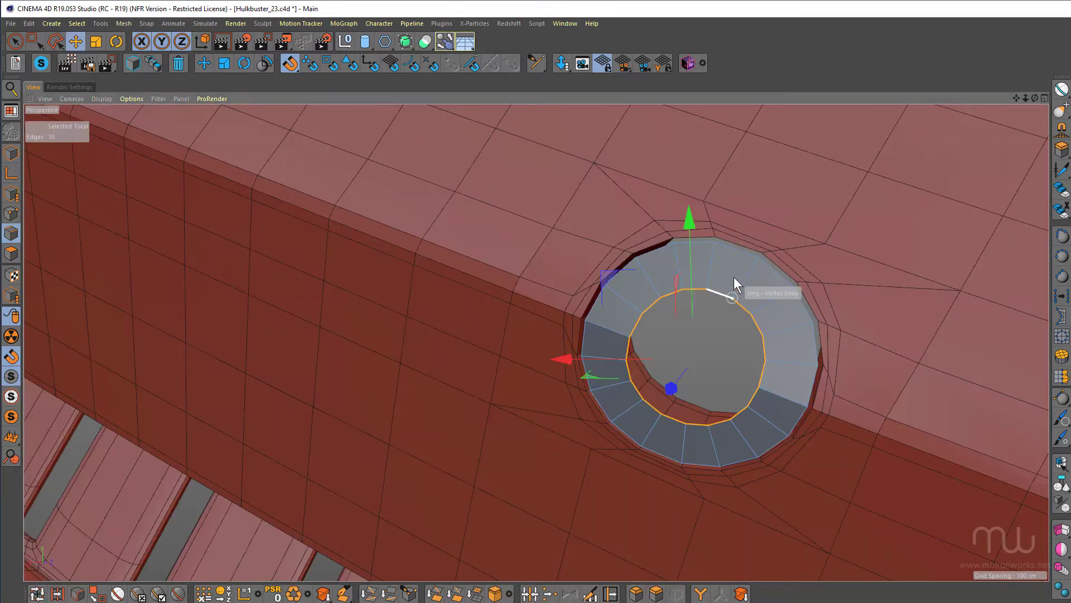
# Extrude the ring's inner edge loop deeper into the hole and cap its open end with Close Polygon Hole
pyautogui.keyDown('alt'); pyautogui.moveTo(732, 315); pyautogui.dragTo(704, 315); pyautogui.keyUp('alt')
pyautogui.keyDown('ctrl'); pyautogui.moveTo(648, 383); pyautogui.dragTo(715, 374); pyautogui.keyUp('ctrl')
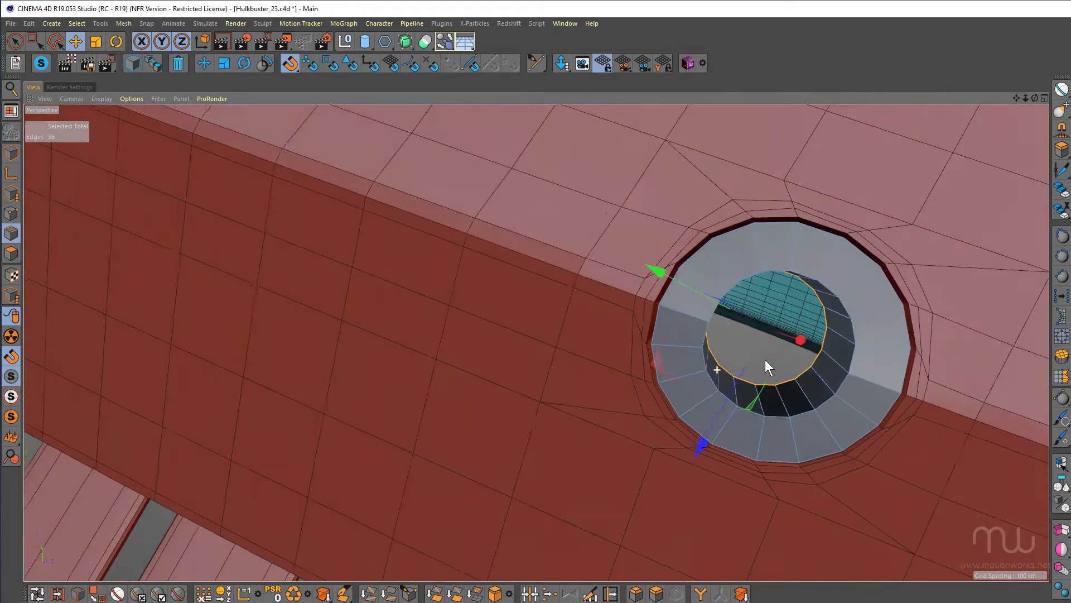
pyautogui.scroll(5, 802, 320)
pyautogui.press('m')
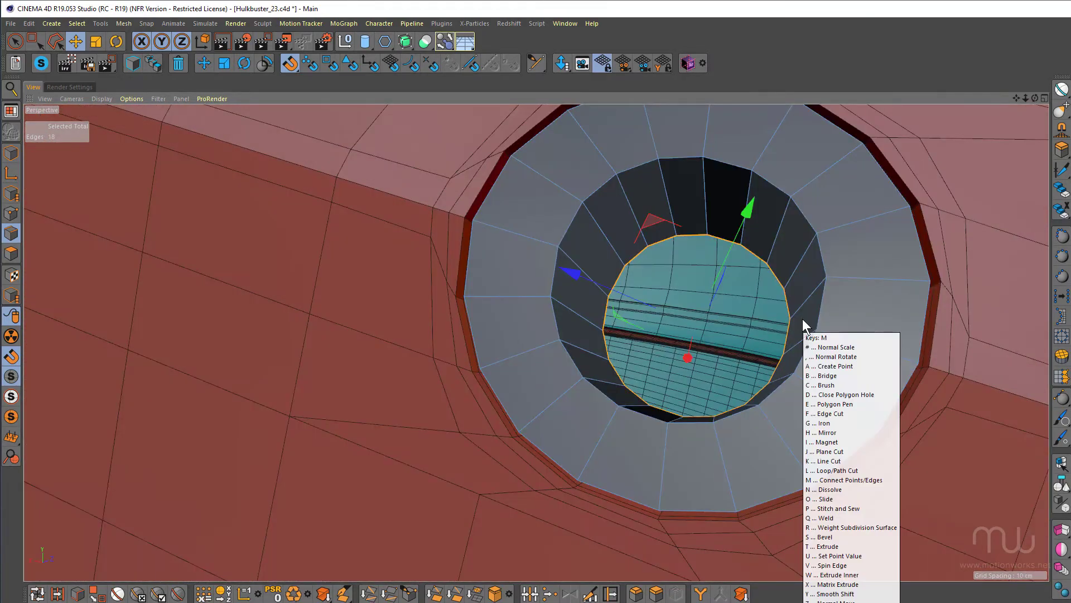
pyautogui.press('d')
pyautogui.click(745, 248)
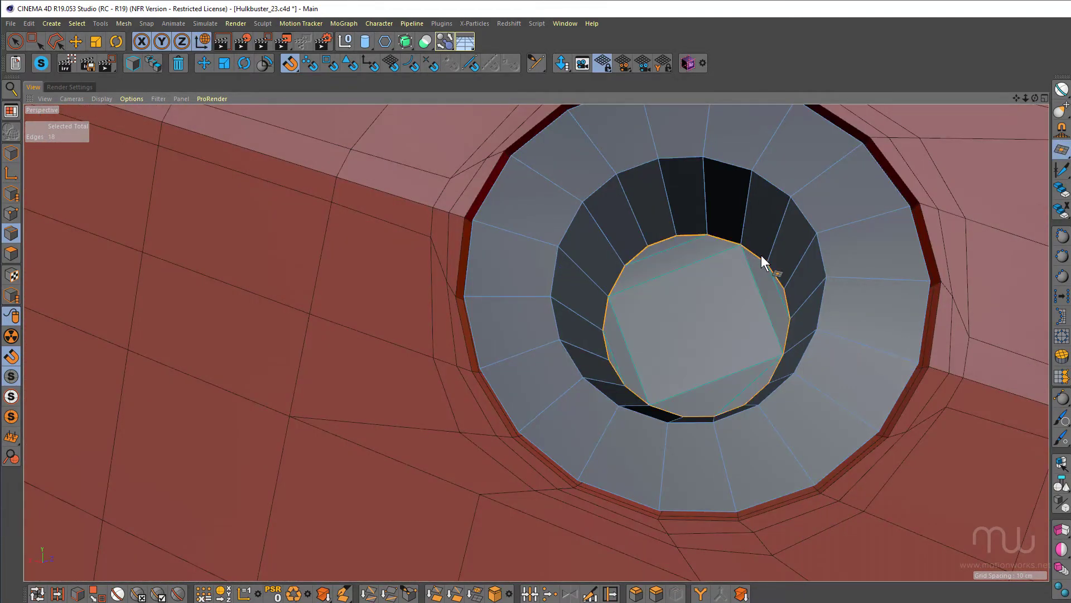
# Select the cap polygons at the end of the recess and inset them slightly with Extrude Inner
pyautogui.press('space')
pyautogui.press('Return')
pyautogui.click(748, 298)
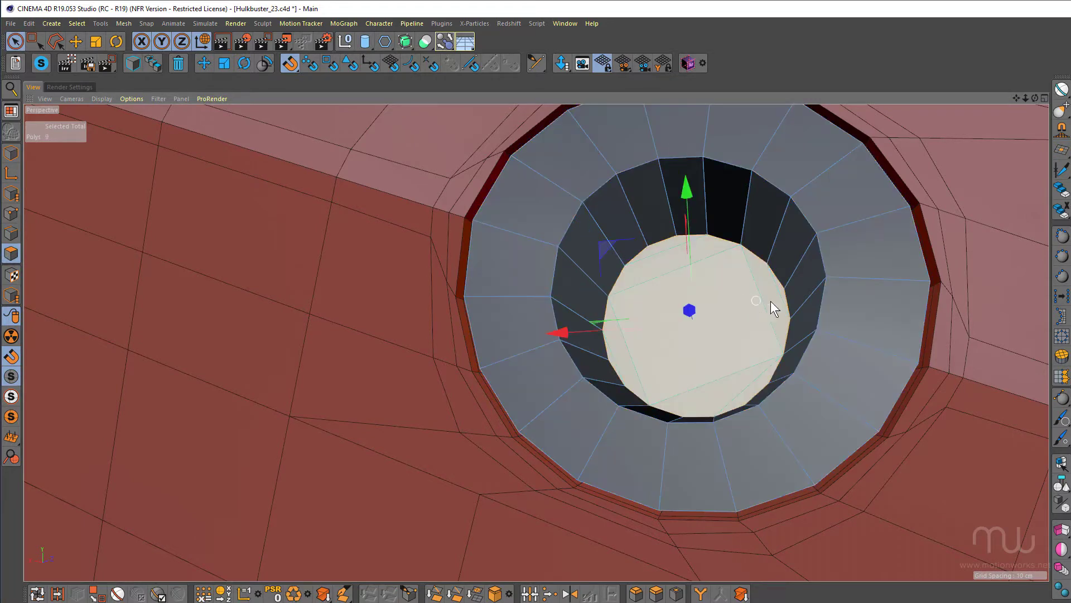
pyautogui.press('m')
pyautogui.press('w')
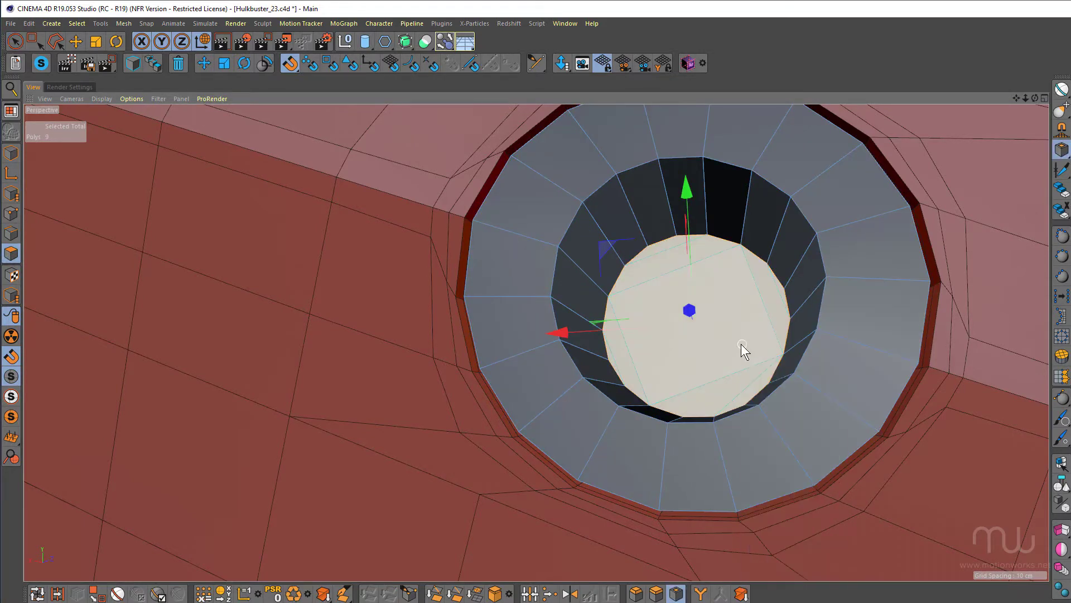
pyautogui.moveTo(759, 303)
pyautogui.mouseDown()
pyautogui.moveTo(725, 304)
pyautogui.moveTo(726, 325)
pyautogui.moveTo(755, 296)
pyautogui.mouseUp()
# Rebuild the inset cap's interior as an even quad grid and scale the cap polygons
pyautogui.click(1062, 359)
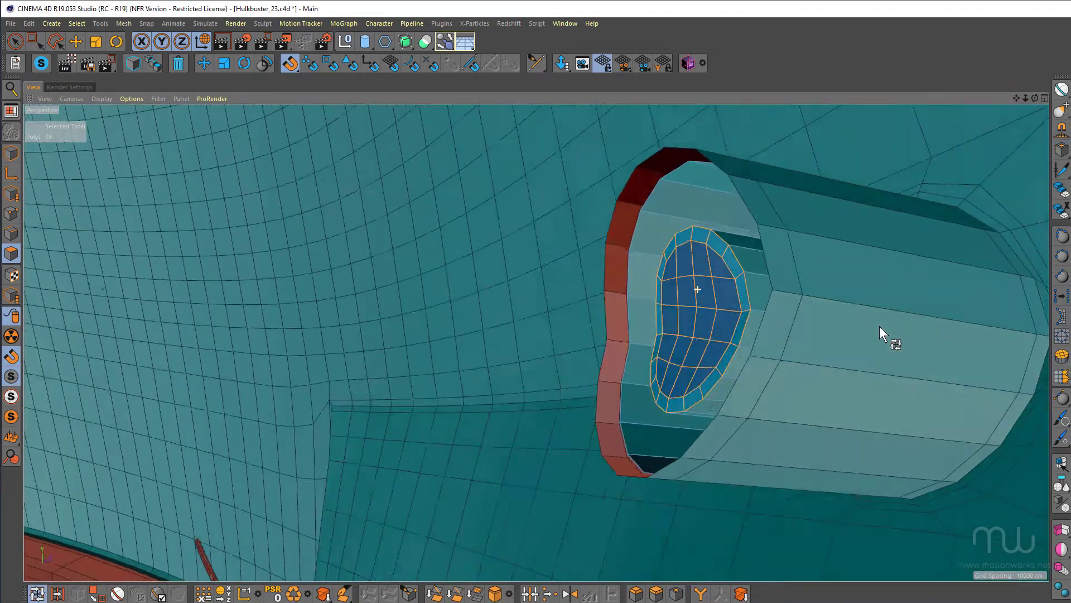
pyautogui.keyDown('alt'); pyautogui.moveTo(880, 327); pyautogui.dragTo(692, 329); pyautogui.keyUp('alt')
pyautogui.press('t')
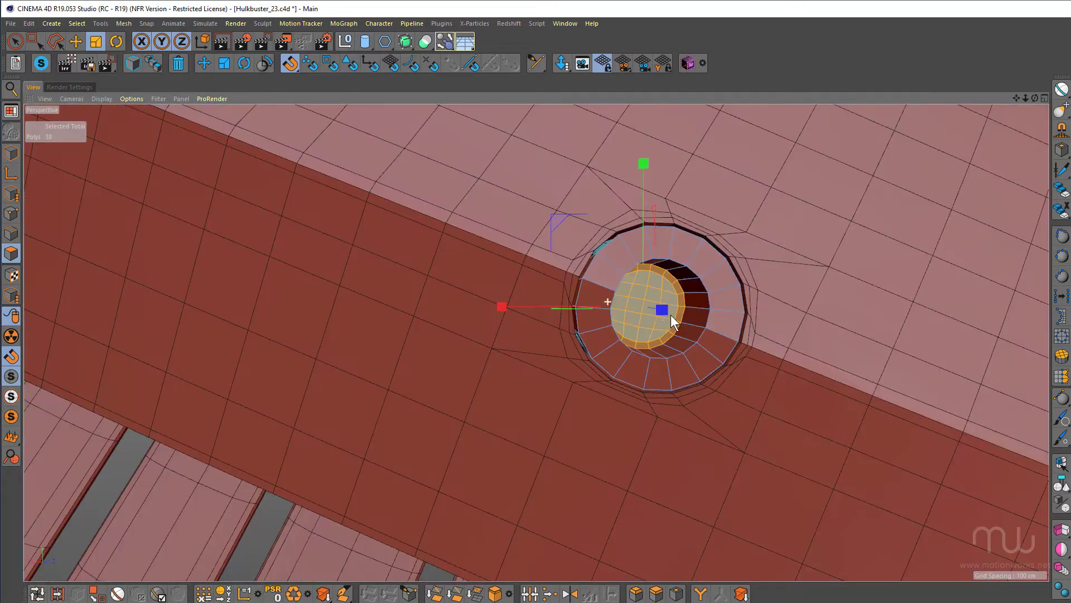
pyautogui.scroll(5, 671, 315)
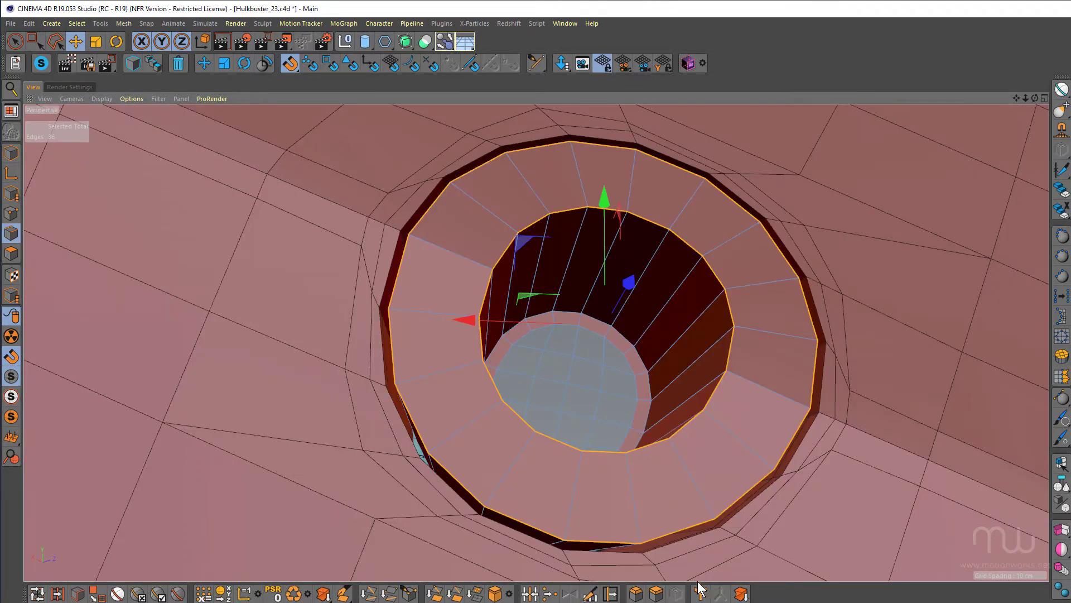
# Bevel the front ring's inner and outer edge loops and add a loop cut around the recess wall close to the cap
pyautogui.click(636, 593)
pyautogui.press('k')
pyautogui.press('l')
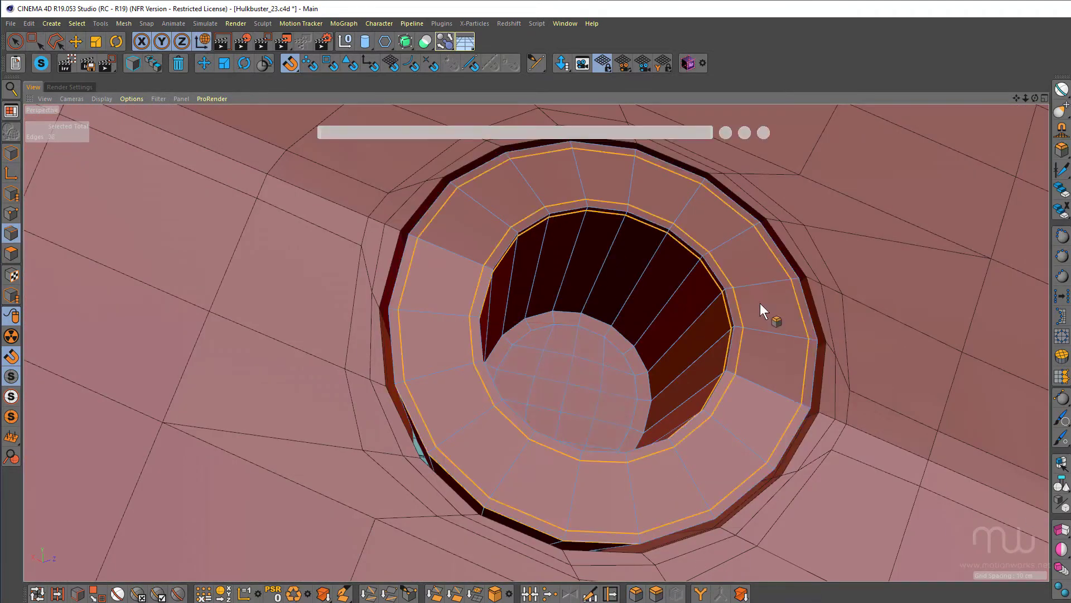
pyautogui.click(641, 341)
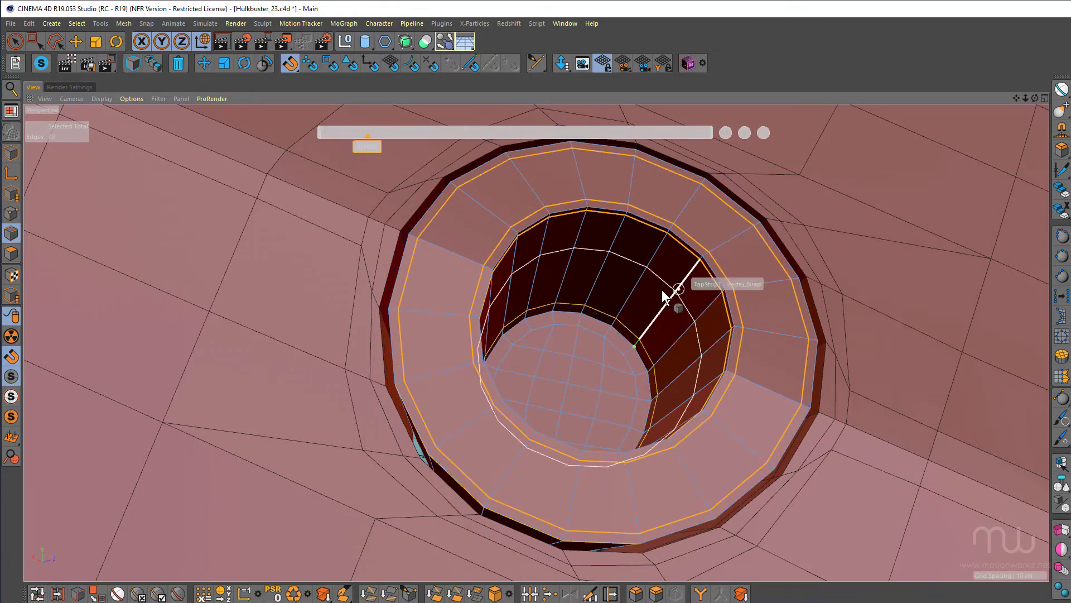
# Check the recessed insert from an angle with subdivision smoothing and an interactive render
pyautogui.keyDown('alt'); pyautogui.moveTo(662, 290); pyautogui.dragTo(564, 287, button='right'); pyautogui.keyUp('alt')
pyautogui.keyDown('alt'); pyautogui.moveTo(564, 288); pyautogui.dragTo(575, 327); pyautogui.keyUp('alt')
pyautogui.press('q')
pyautogui.hotkey('alt', 'r')
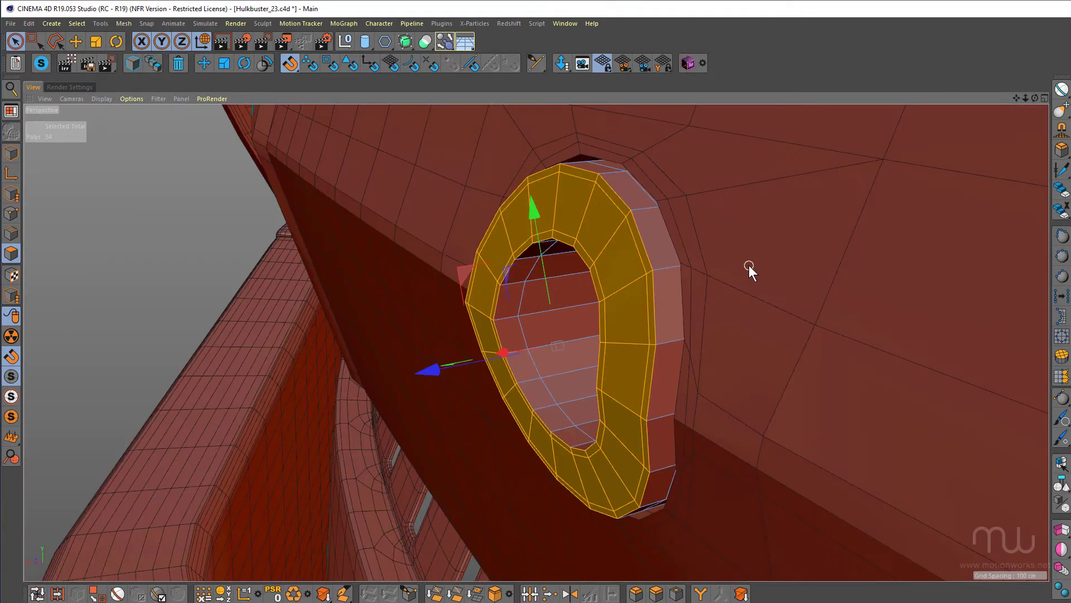
# Add a supporting loop cut around the insert's outer side wall close to its front edge
pyautogui.press('k')
pyautogui.press('l')
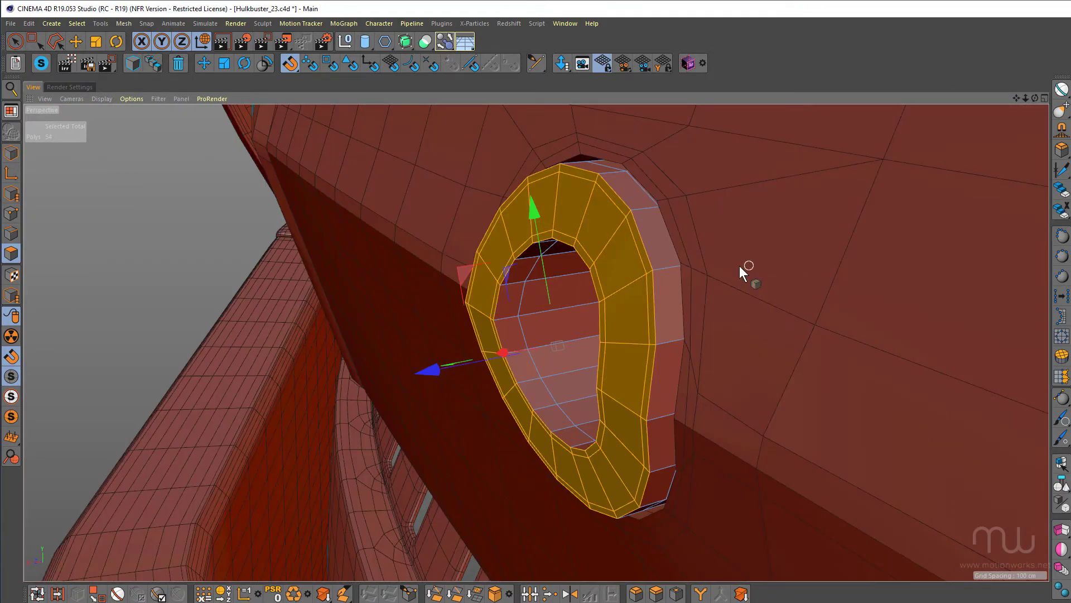
pyautogui.click(661, 267)
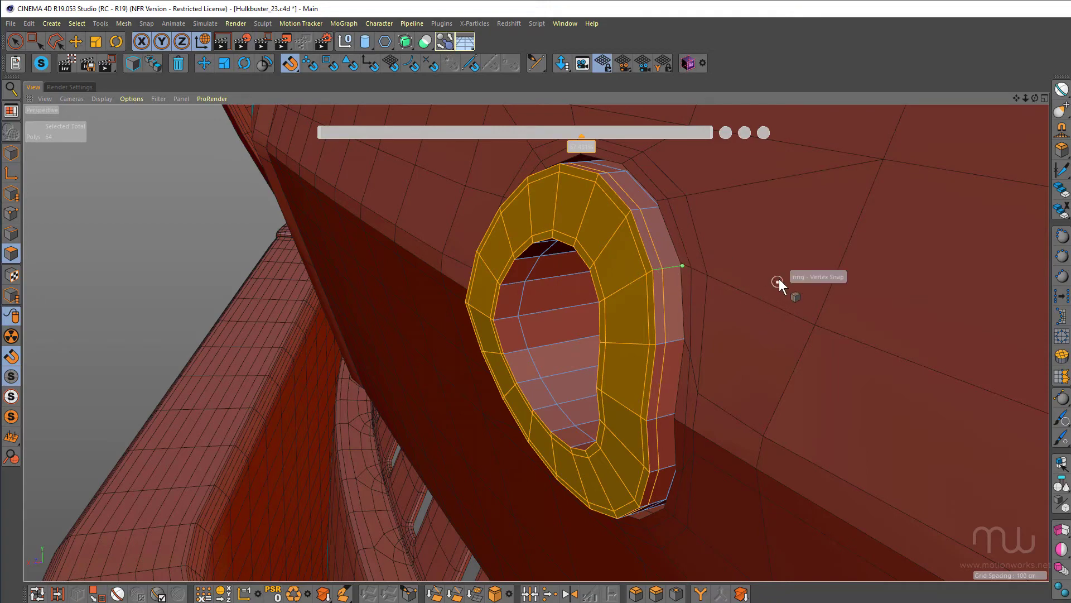
pyautogui.keyDown('alt'); pyautogui.moveTo(694, 326); pyautogui.dragTo(738, 336); pyautogui.keyUp('alt')
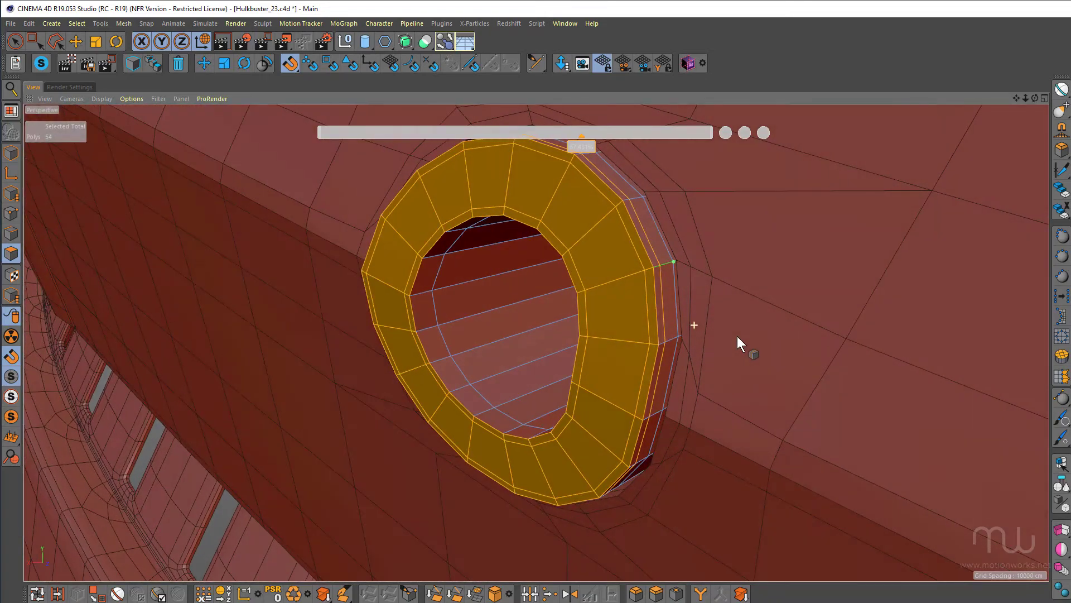
# Preview the smoothed insert within the surrounding armour in a viewport render
pyautogui.press('q')
pyautogui.keyDown('alt'); pyautogui.moveTo(753, 297); pyautogui.dragTo(519, 302, button='right'); pyautogui.keyUp('alt')
pyautogui.keyDown('alt'); pyautogui.moveTo(615, 299); pyautogui.dragTo(607, 294); pyautogui.keyUp('alt')
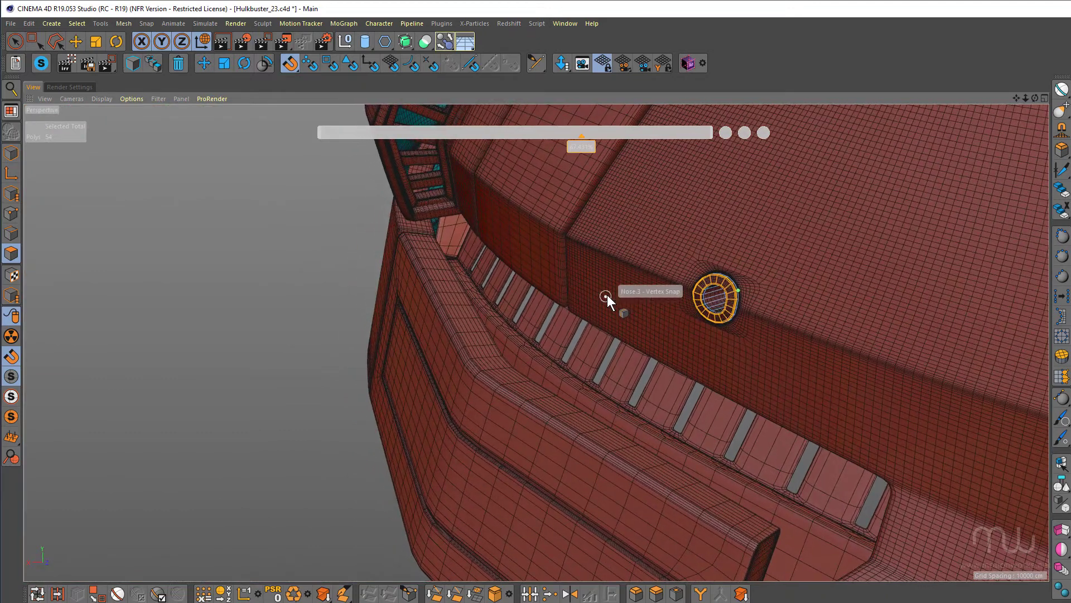
pyautogui.hotkey('alt', 'r')
pyautogui.hotkey('ctrl', 'r')
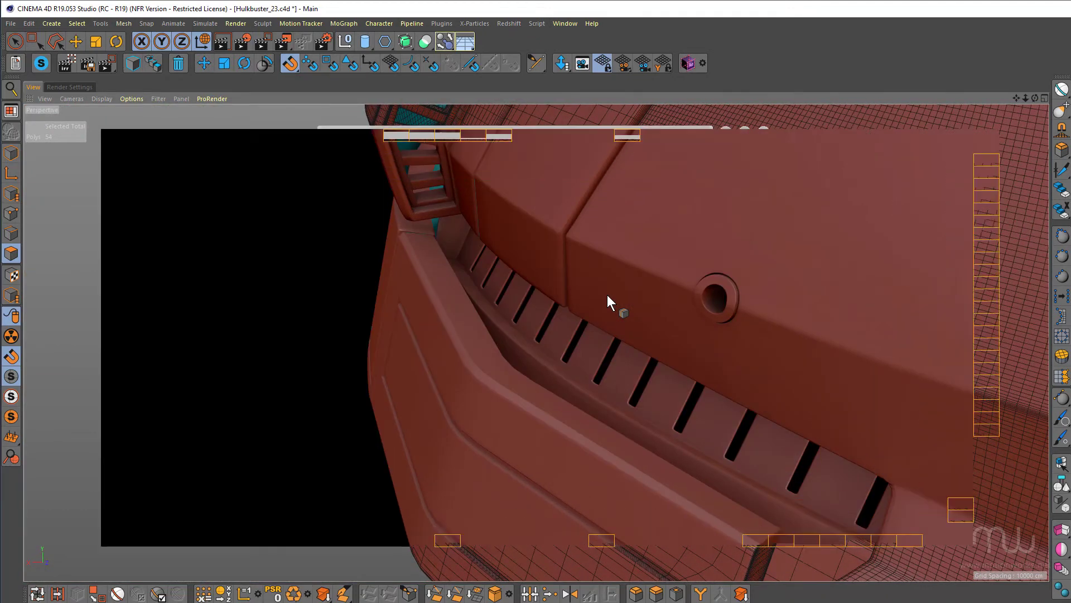
pyautogui.press('s')
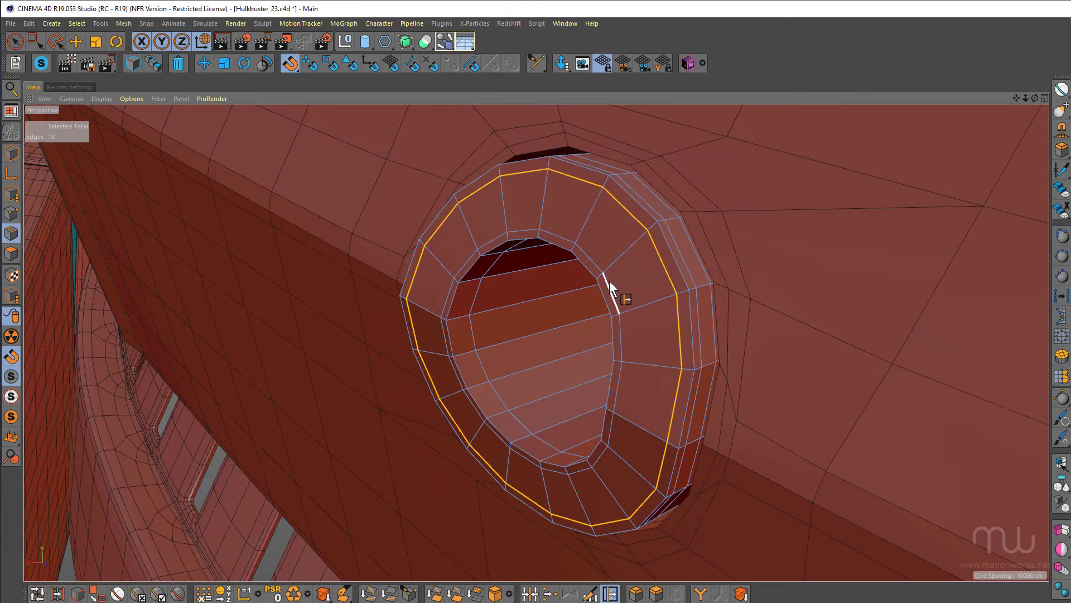
# Loop-select the edge loop around the ring's inner rim, followed by the supporting loop on its outer side wall
pyautogui.click(611, 281)
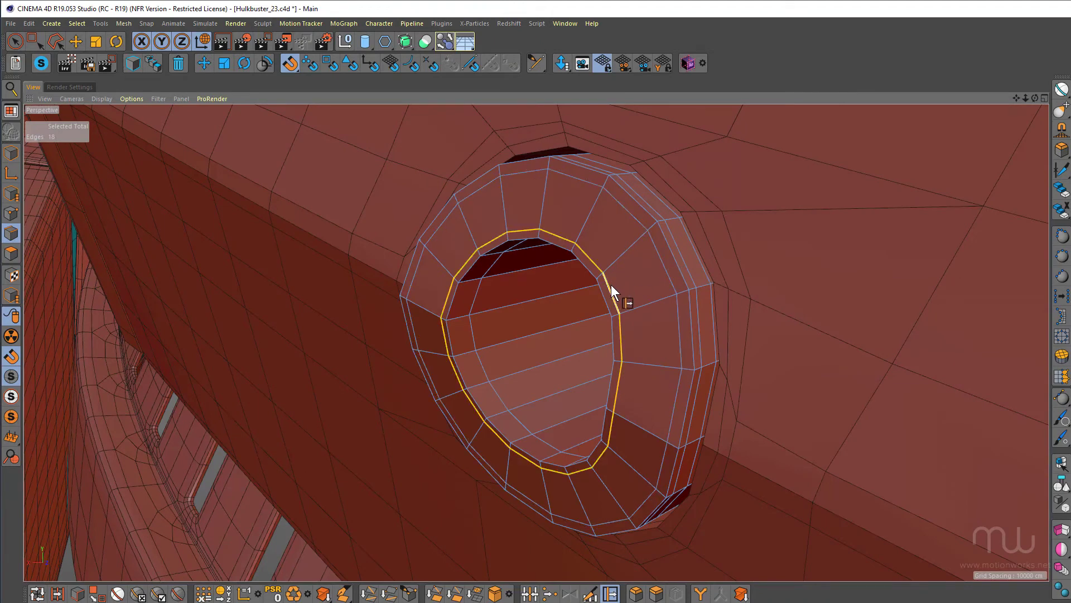
pyautogui.click(674, 231)
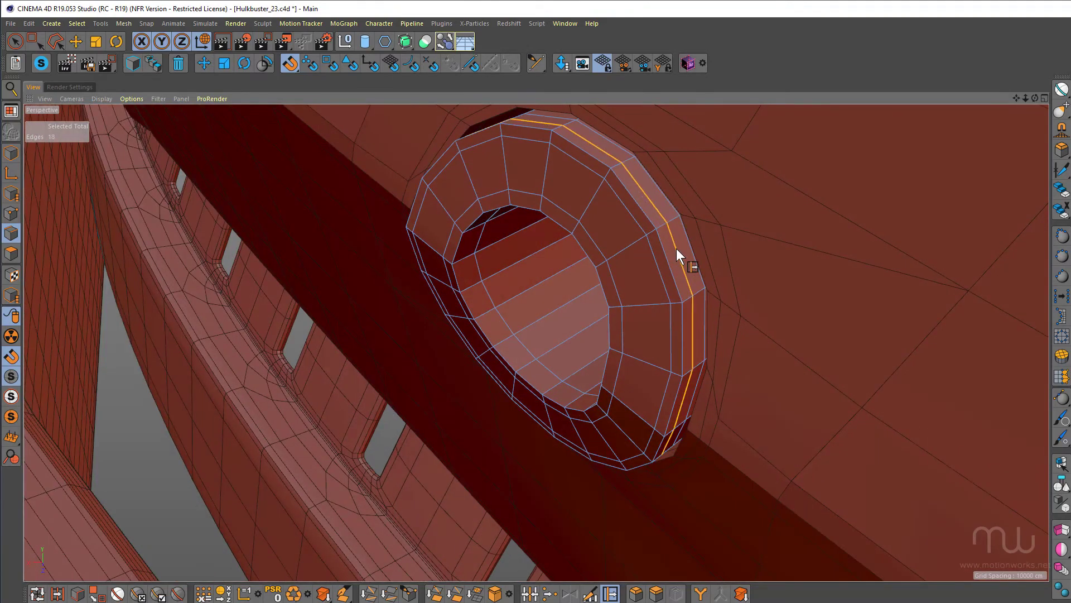
pyautogui.keyDown('alt'); pyautogui.moveTo(676, 248); pyautogui.dragTo(571, 187); pyautogui.keyUp('alt')
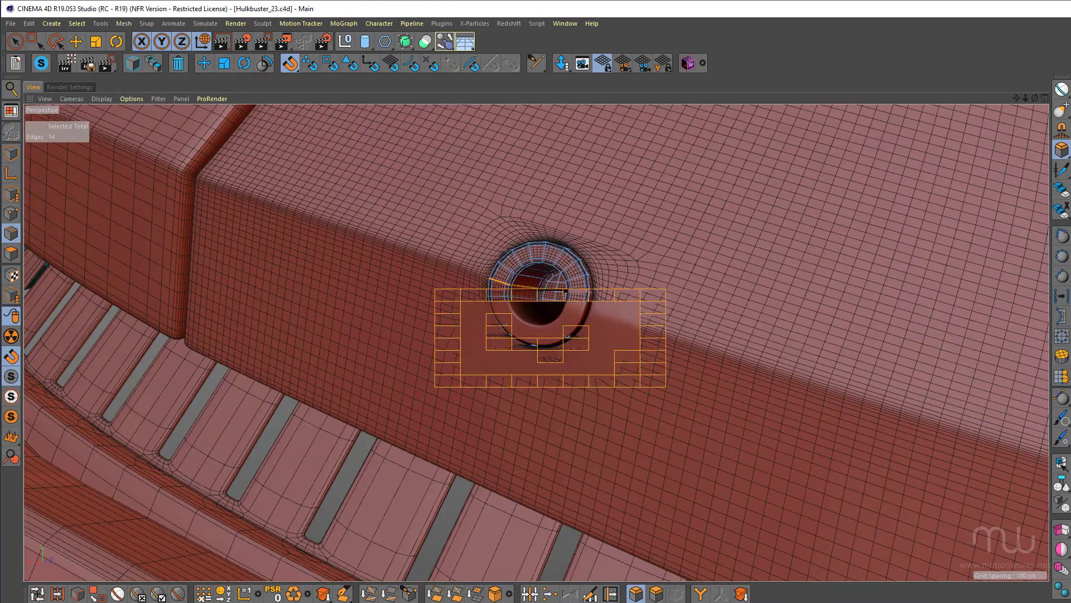